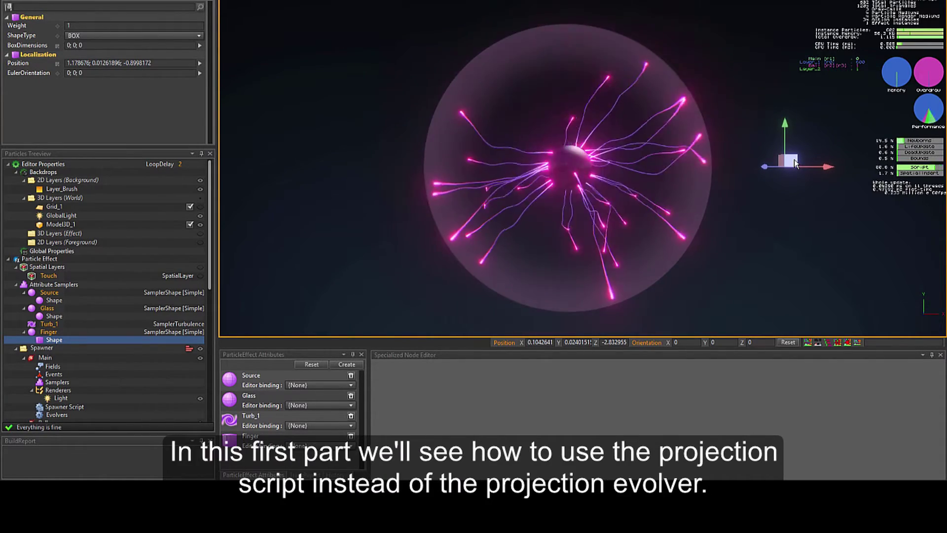
Drag the Finger shape in the viewport so the plasma branches converge on it.
drag(795, 160, 751, 107)
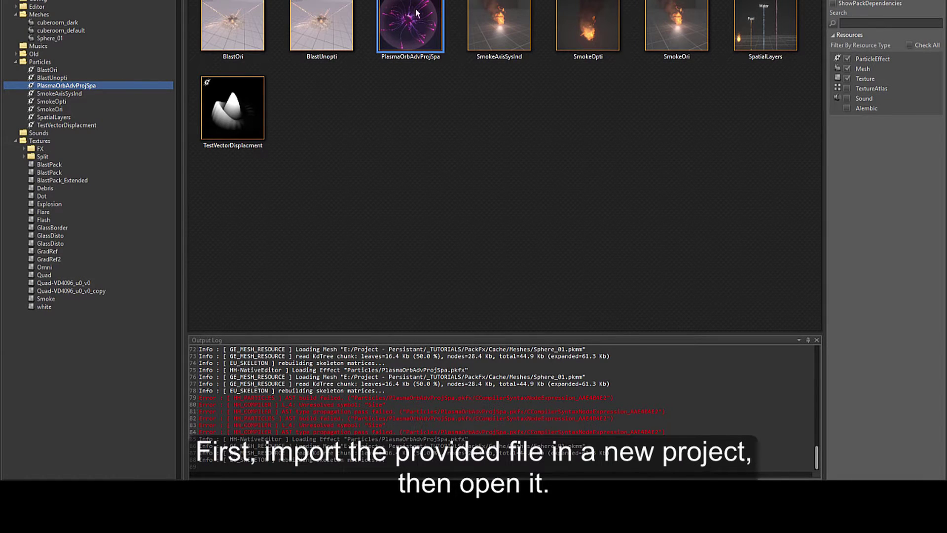
Open the PlasmaOrbAdvProjSpa effect from the Particles assets.
double_click(404, 37)
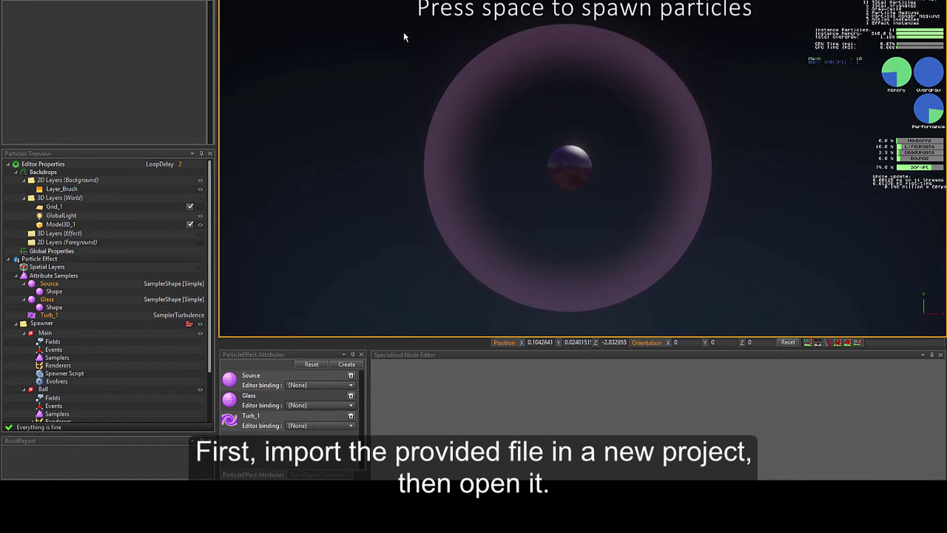
Inspect the Source and Glass shapes and the Turb_1 turbulence settings.
click(50, 284)
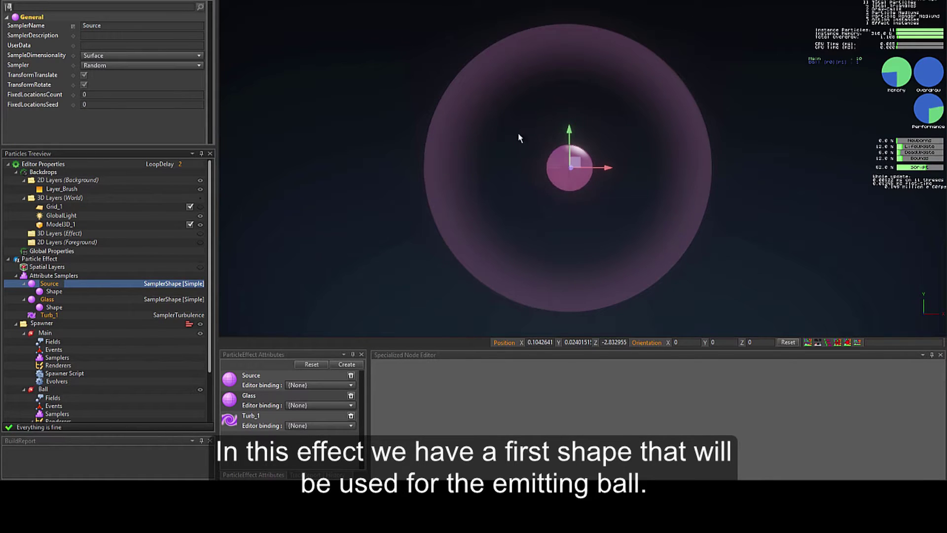
click(63, 300)
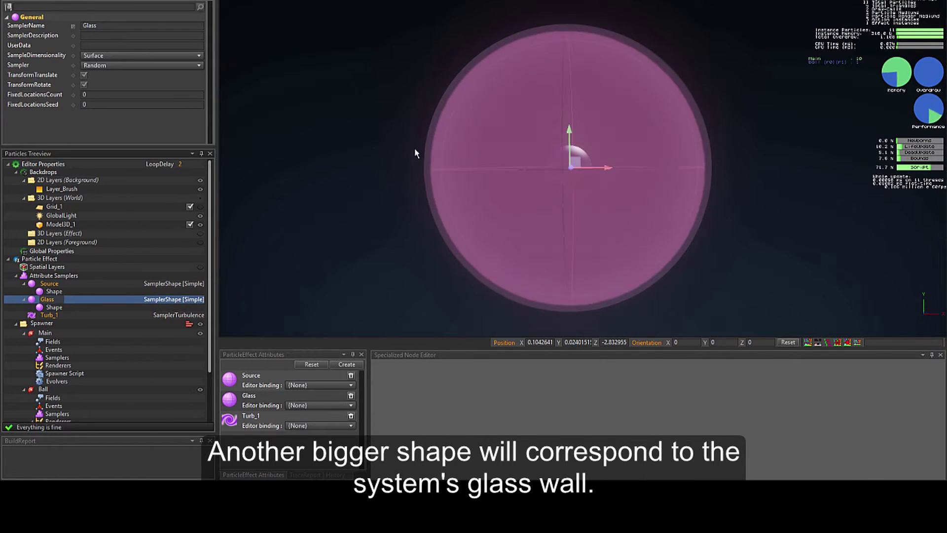
click(46, 314)
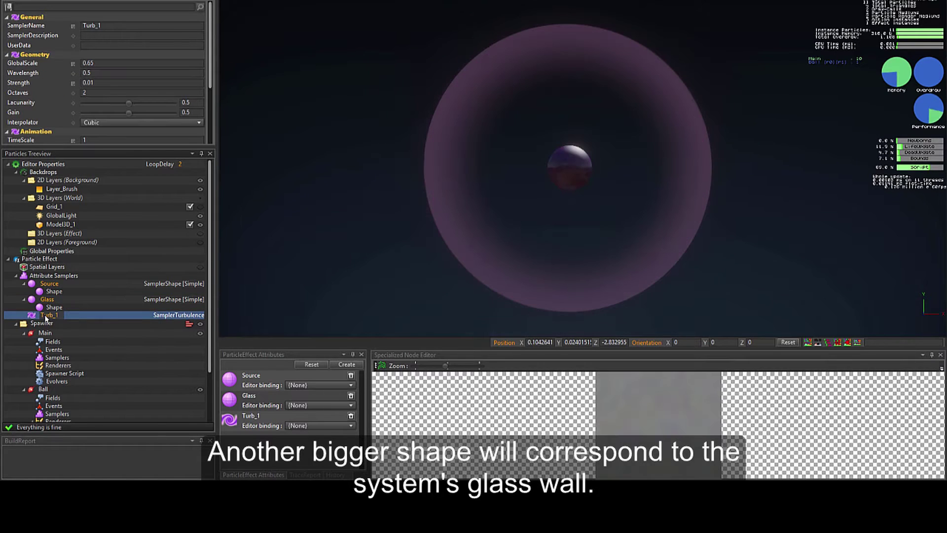
scroll(120, 30, down, 3)
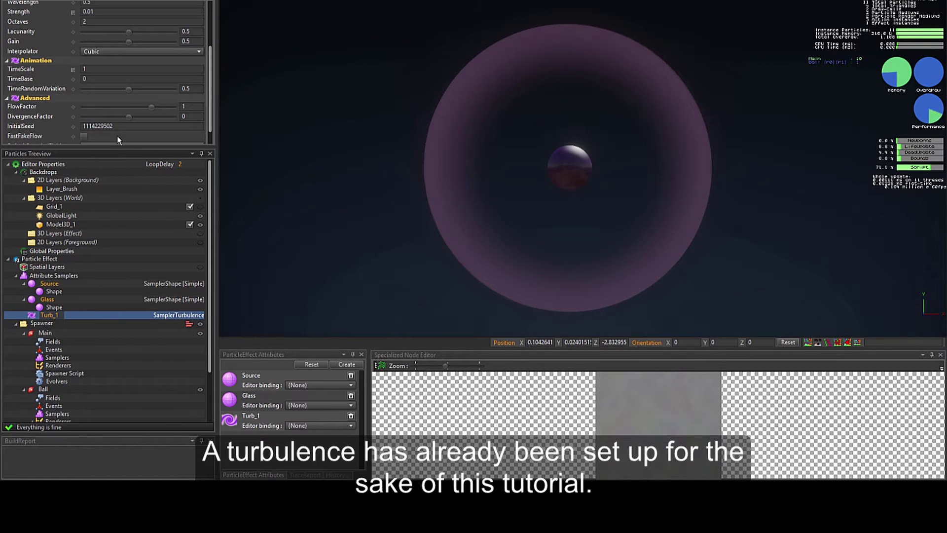
scroll(125, 36, up, 3)
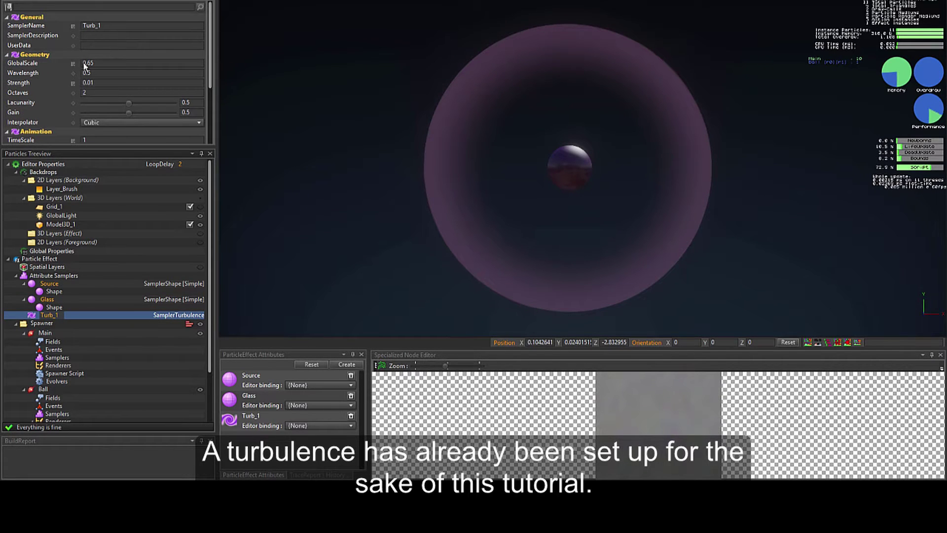
Inspect the Main and Ball layers, ending on Main's spawner settings.
click(52, 334)
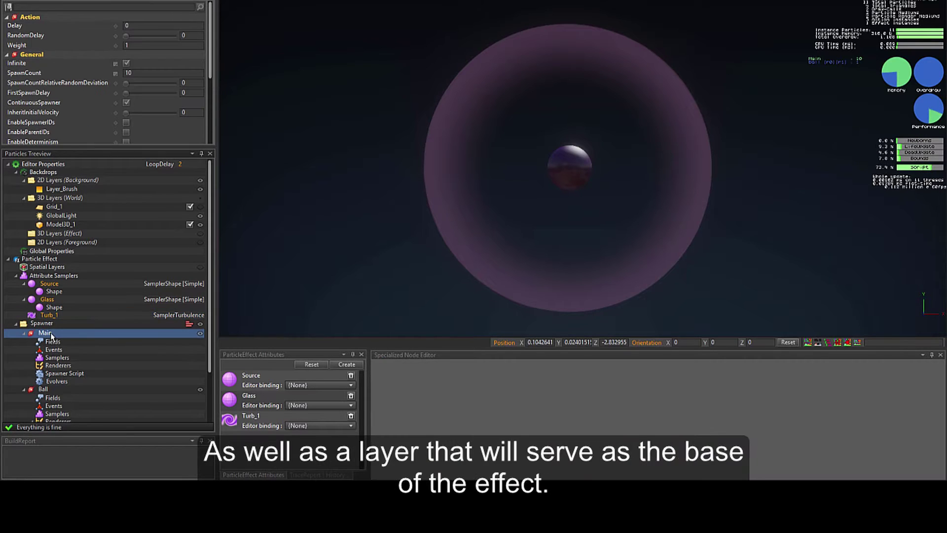
click(51, 393)
scroll(52, 394, down, 3)
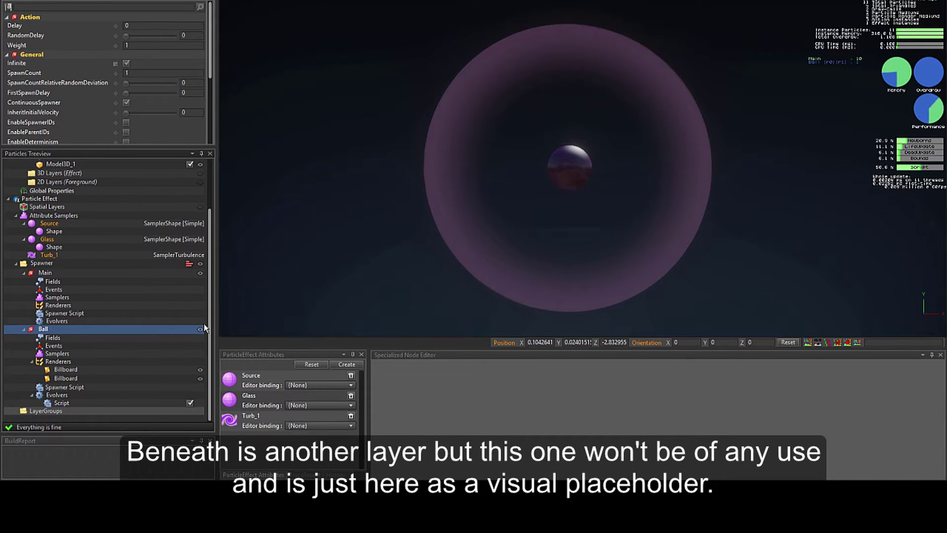
click(101, 271)
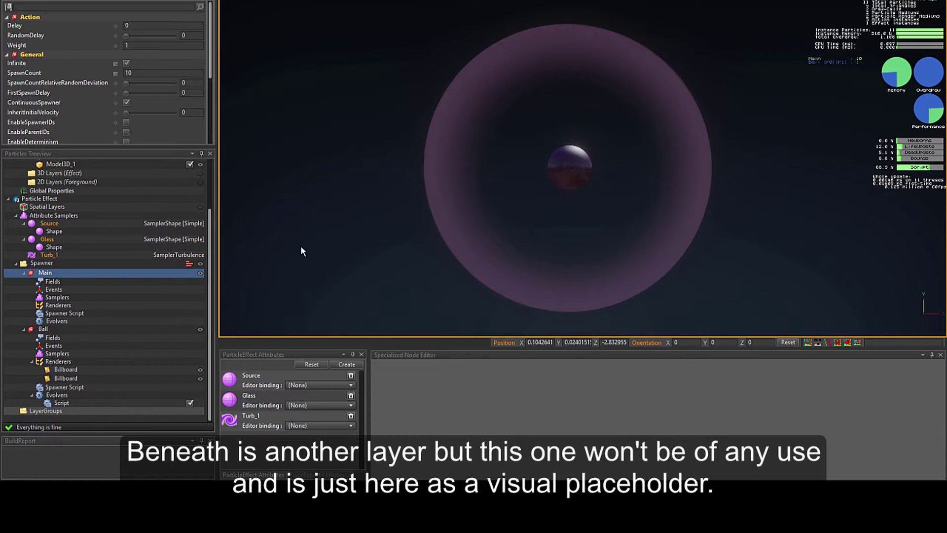
Add a Position = vrand() line below Life = 1; in Main's spawner script.
click(55, 314)
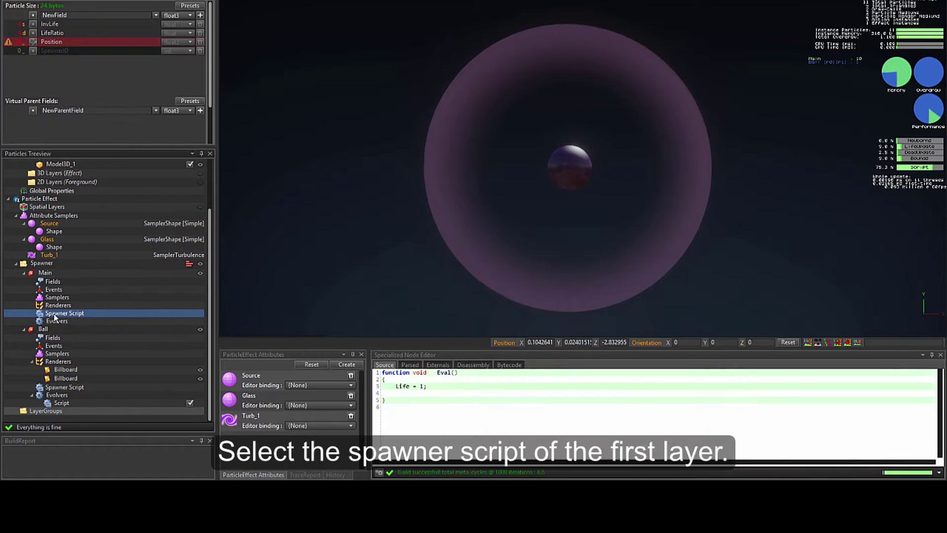
click(441, 387)
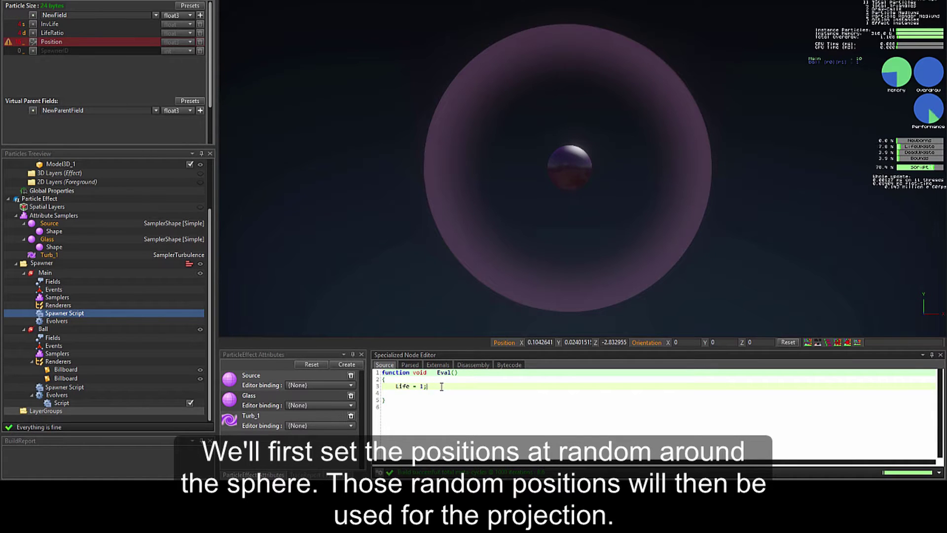
key(Return)
text(Position)
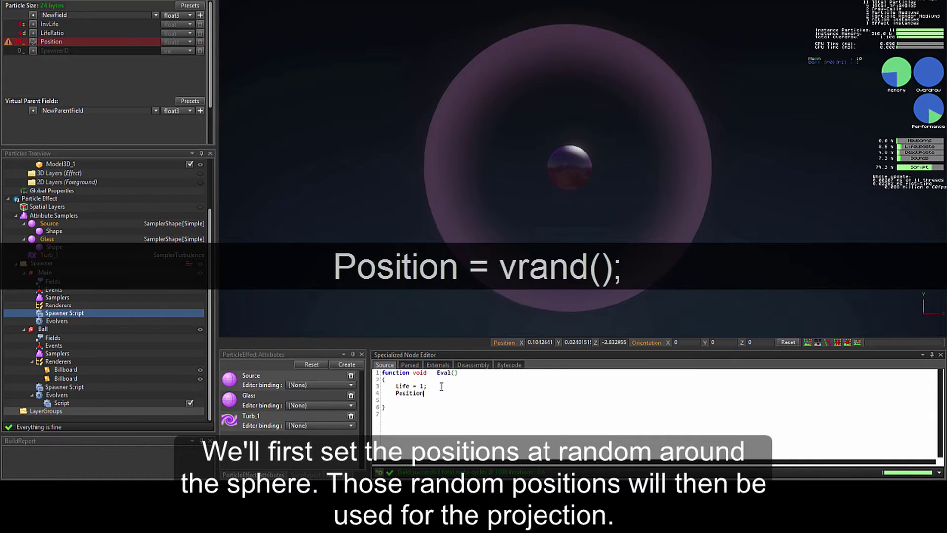
text( = vrand();)
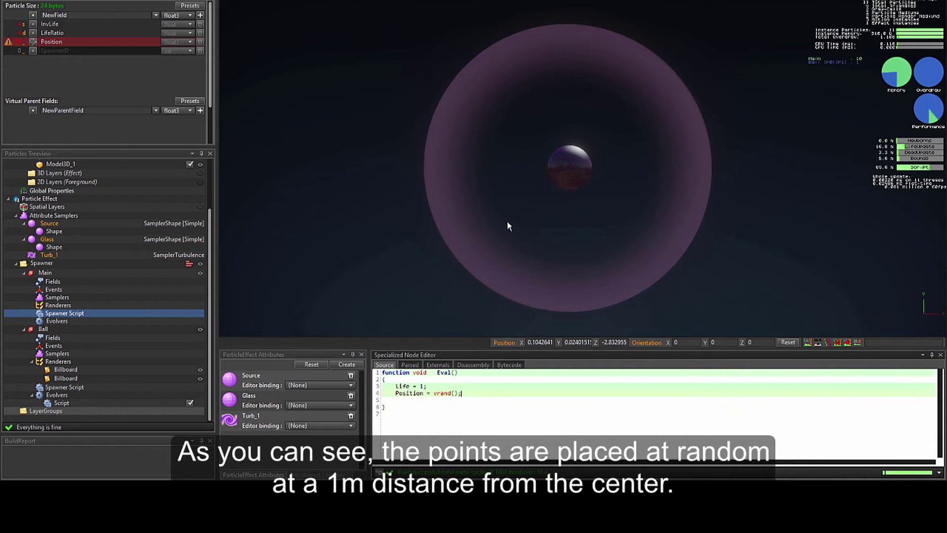
Check the Main layer's stats and particle points, then return to whole-update stats.
click(817, 60)
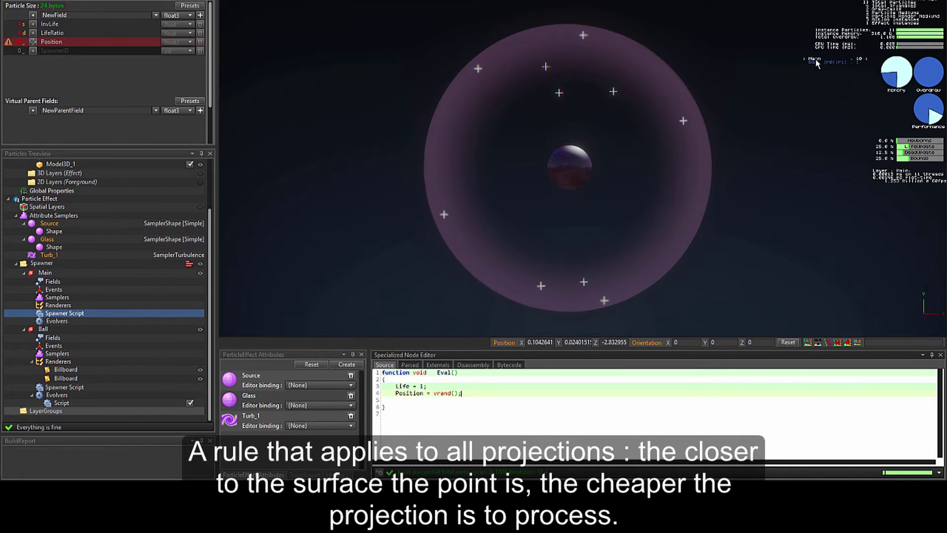
click(814, 62)
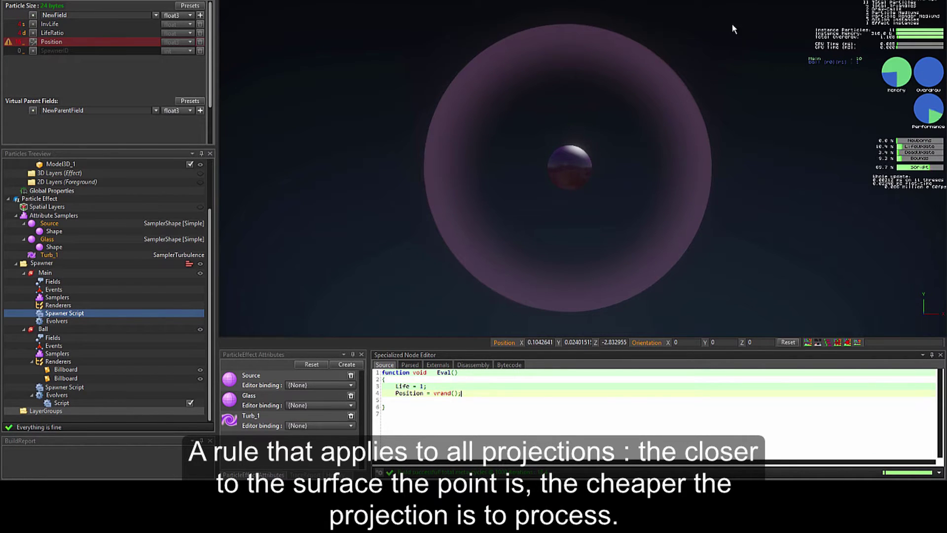
click(559, 137)
drag(560, 137, 346, 321)
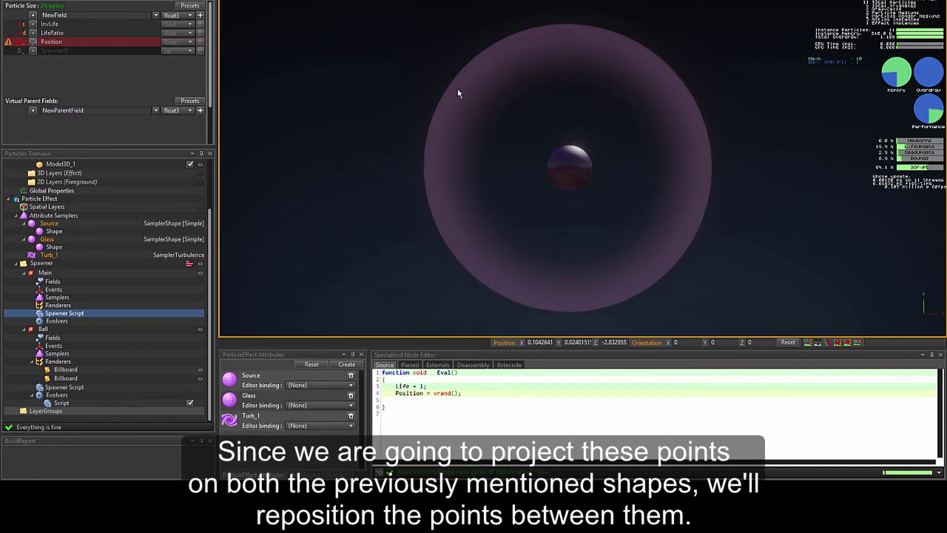
Complete the line as Position = vrand() * 0.5; and select the particles around the sphere.
click(457, 395)
text(* 0.5;)
drag(762, 21, 277, 318)
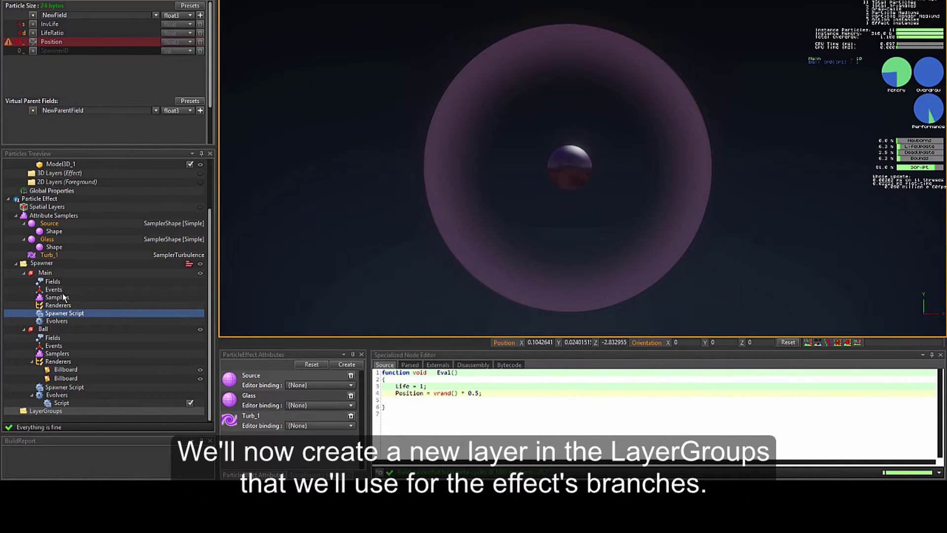
Add a new layer under LayerGroups and name it Branch.
click(46, 411)
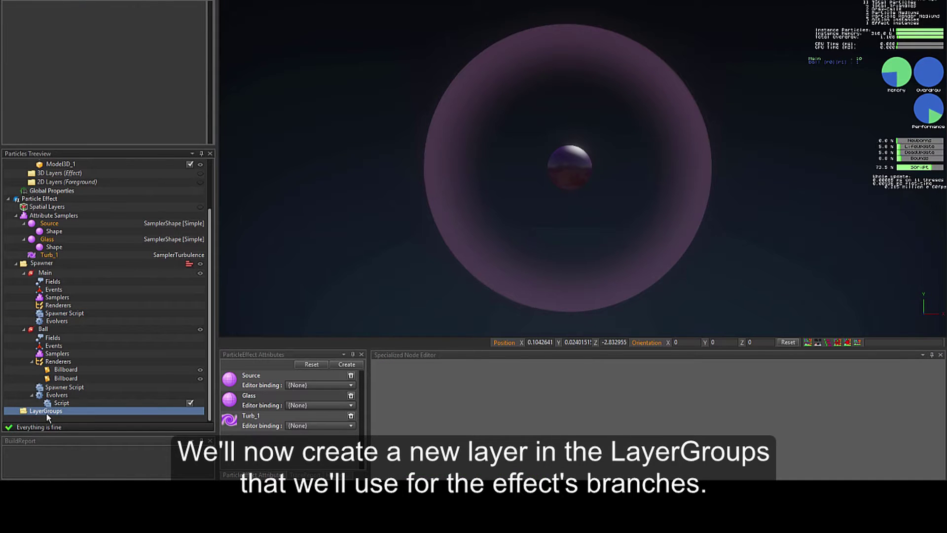
right_click(47, 412)
click(88, 360)
click(210, 441)
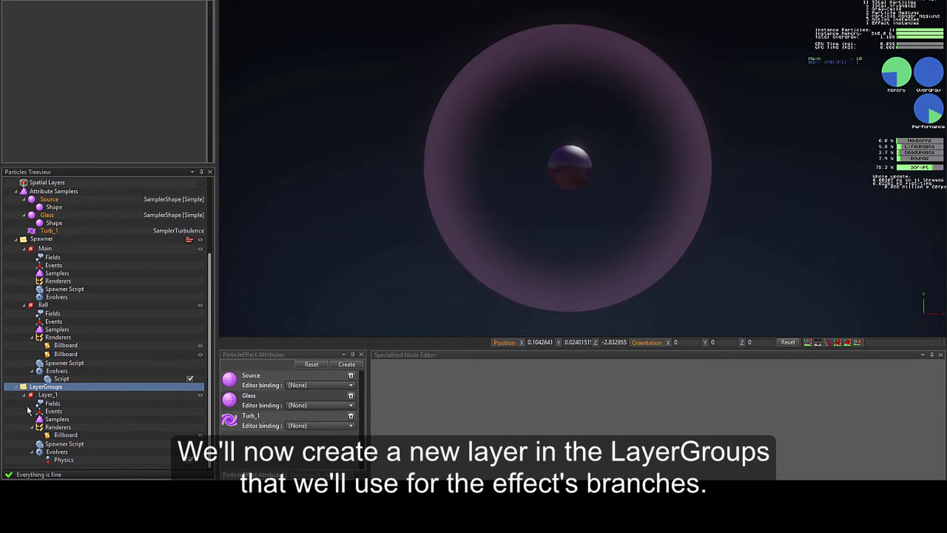
double_click(48, 395)
text(B)
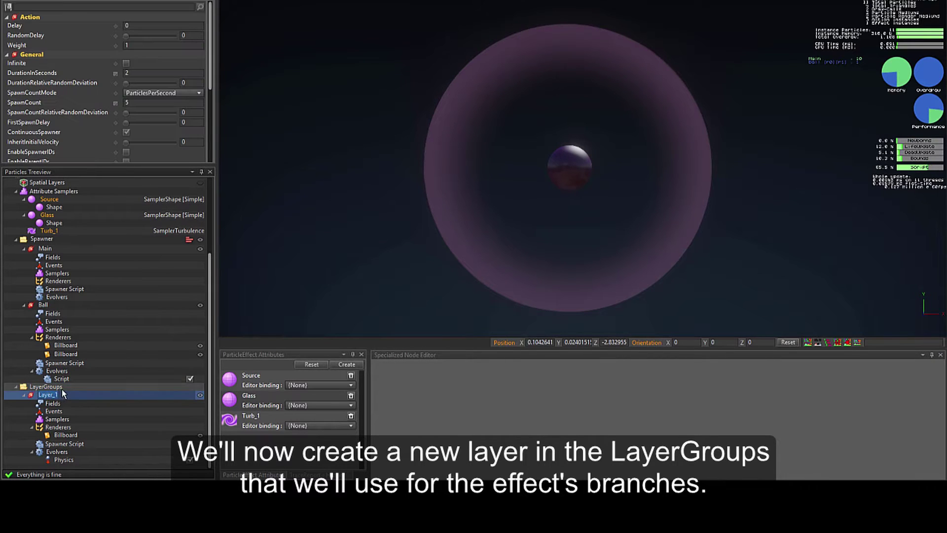
text(ranch)
key(Return)
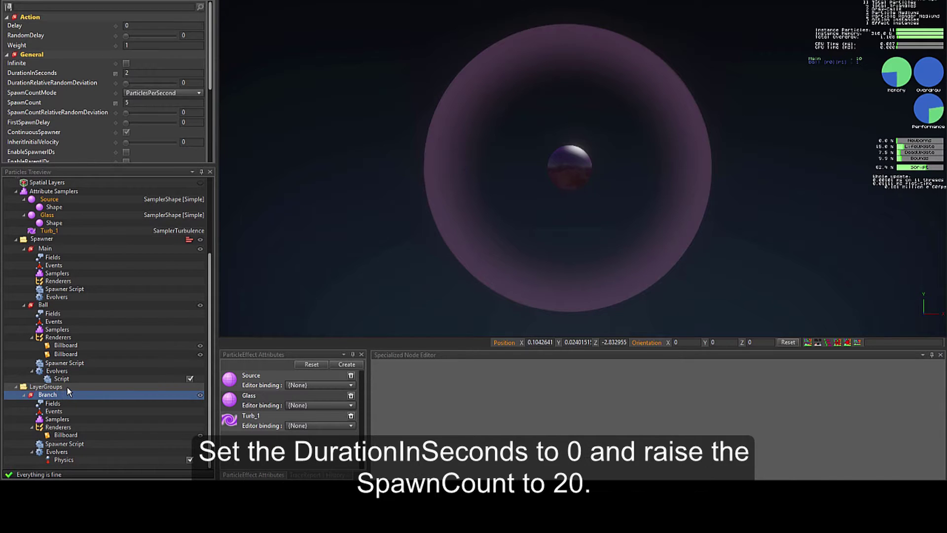
Set the Branch spawner's DurationInSeconds to 0 and SpawnCount to 20.
double_click(145, 73)
key(Return)
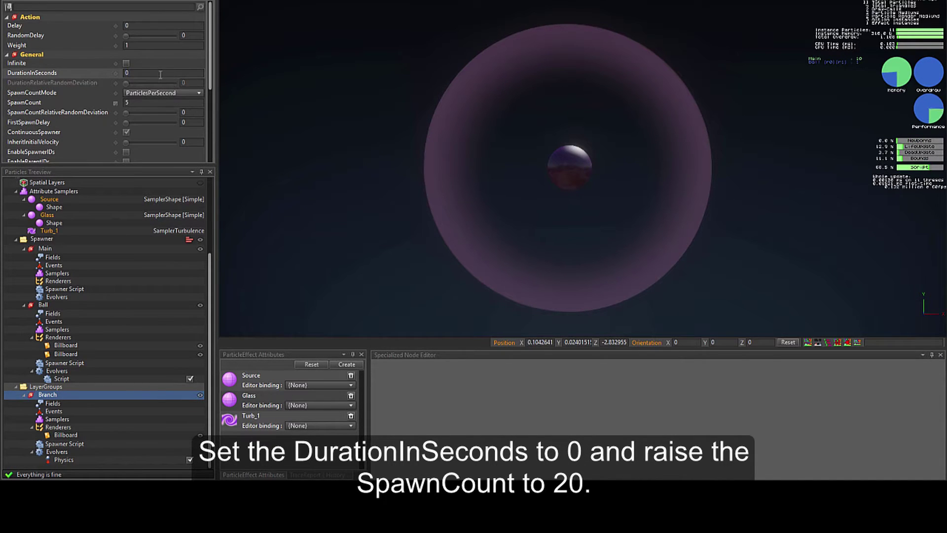
click(108, 98)
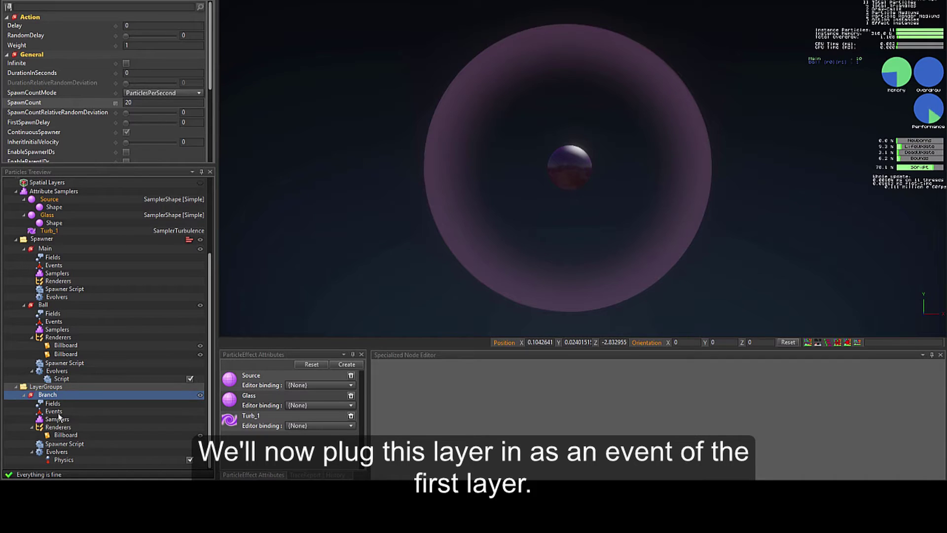
click(59, 267)
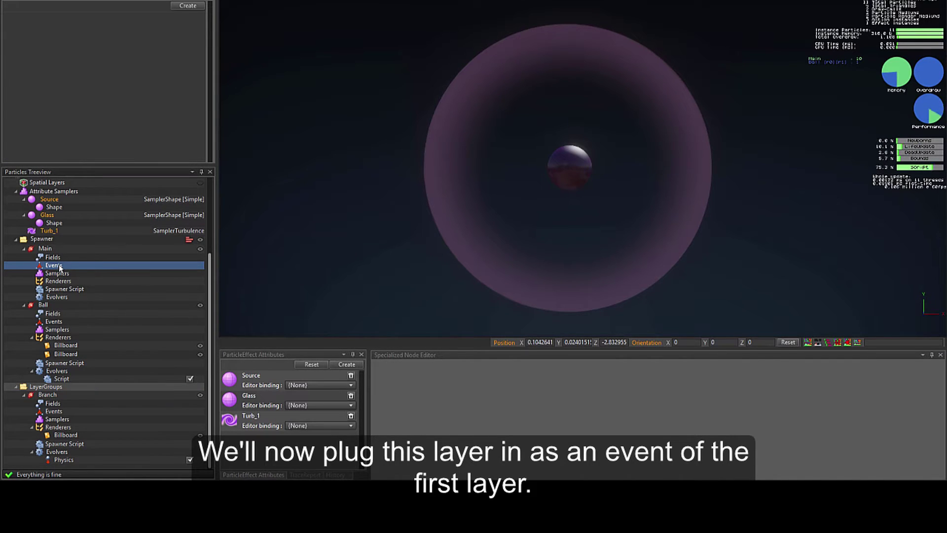
Create an OnDeath event on the Main layer with its action set to (Local)/Branch.
click(184, 9)
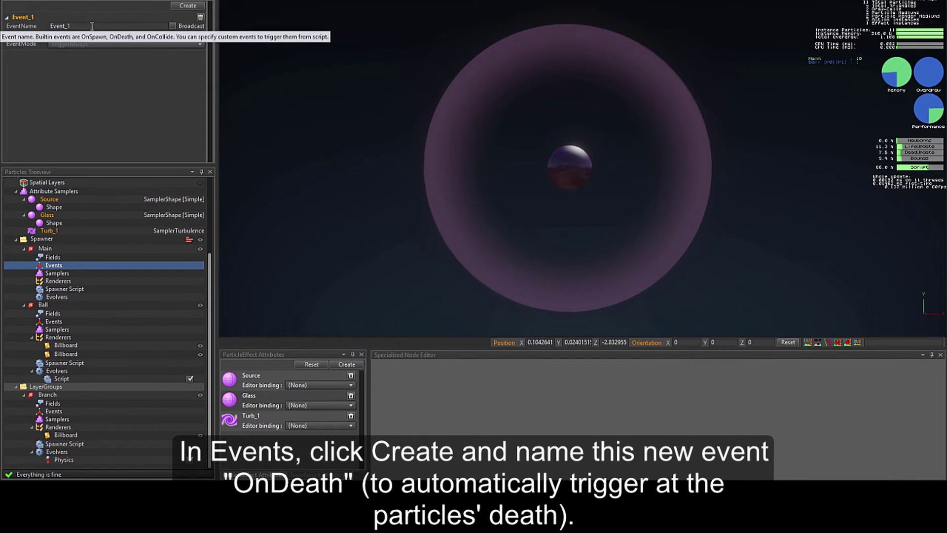
text(OnDeath)
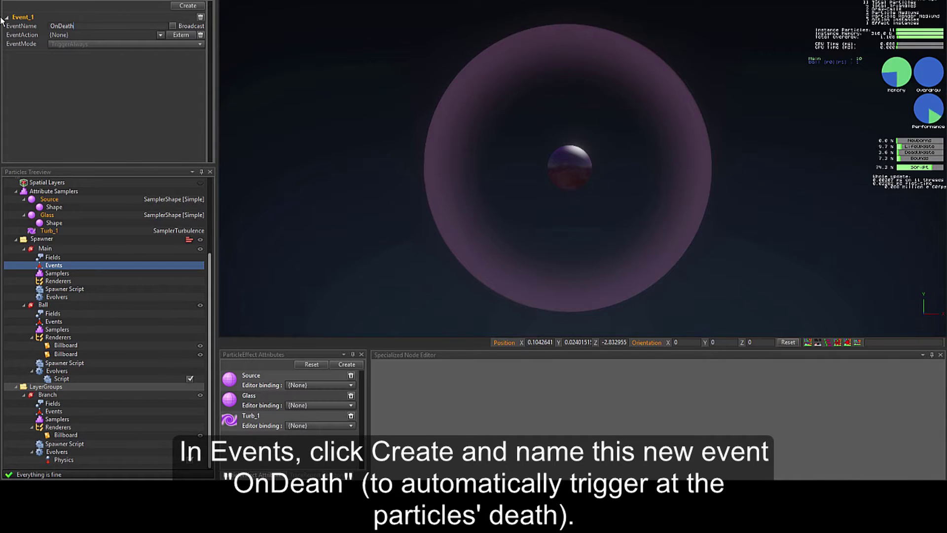
key(Return)
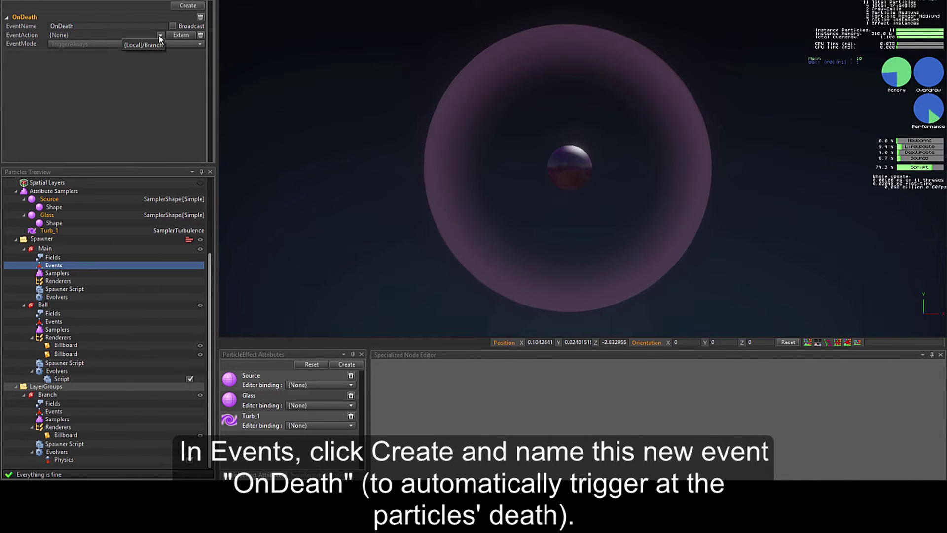
click(144, 45)
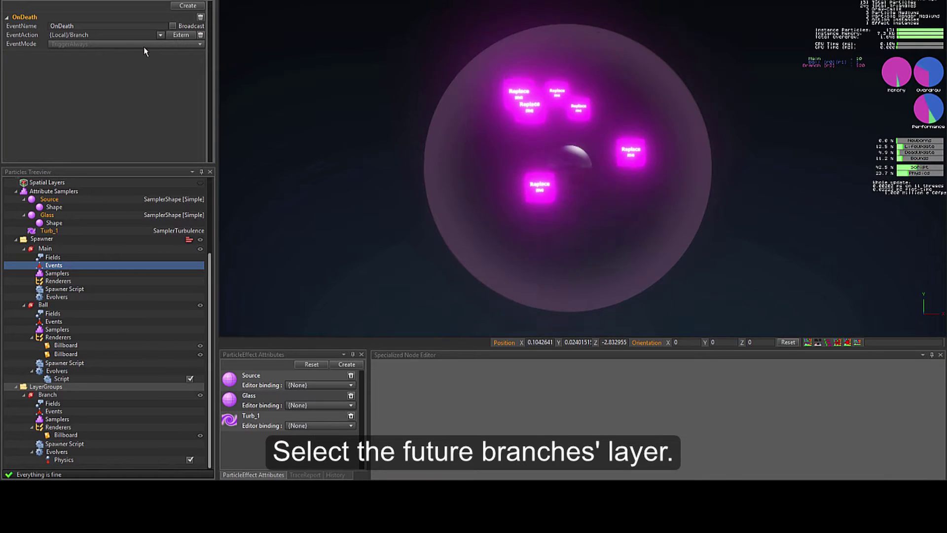
click(330, 189)
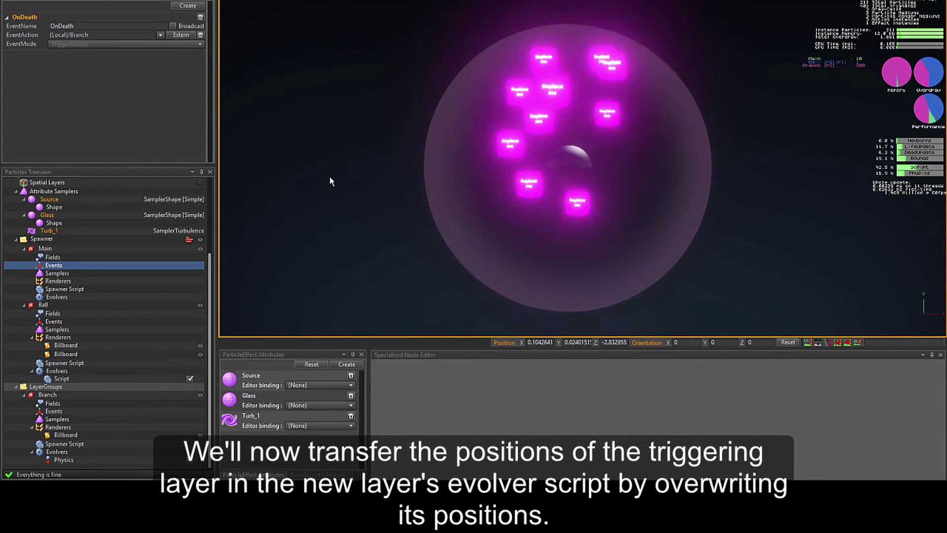
Add a float3 particle field named PosParent to the Branch layer.
click(65, 404)
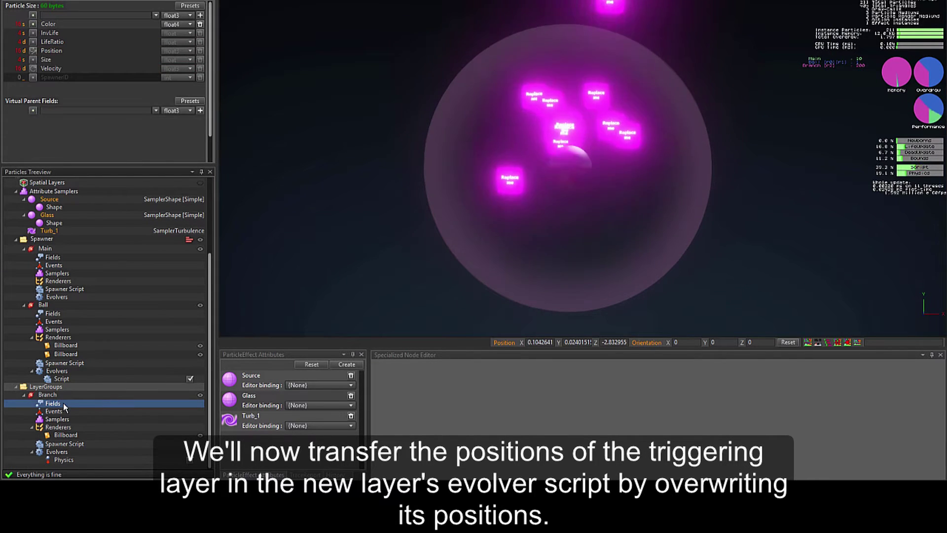
click(84, 16)
text(Po)
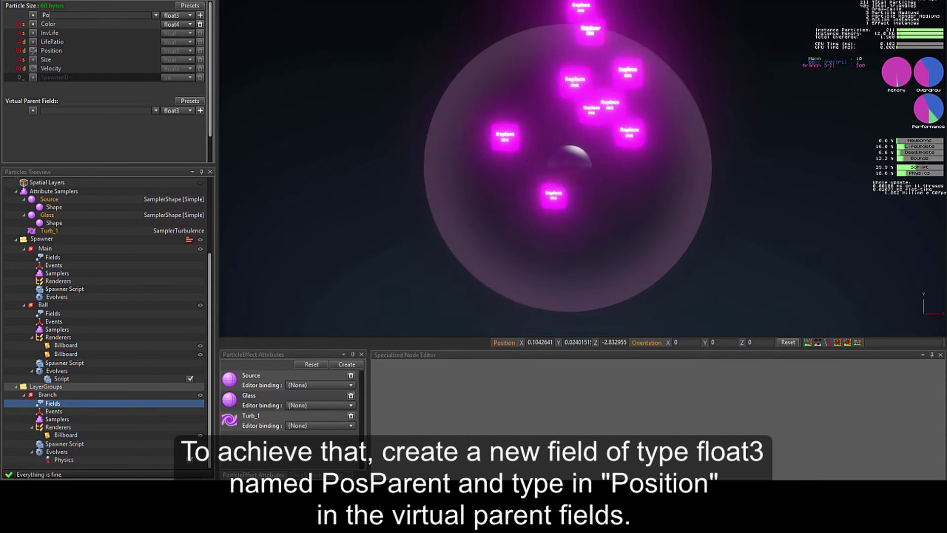
text(sParent)
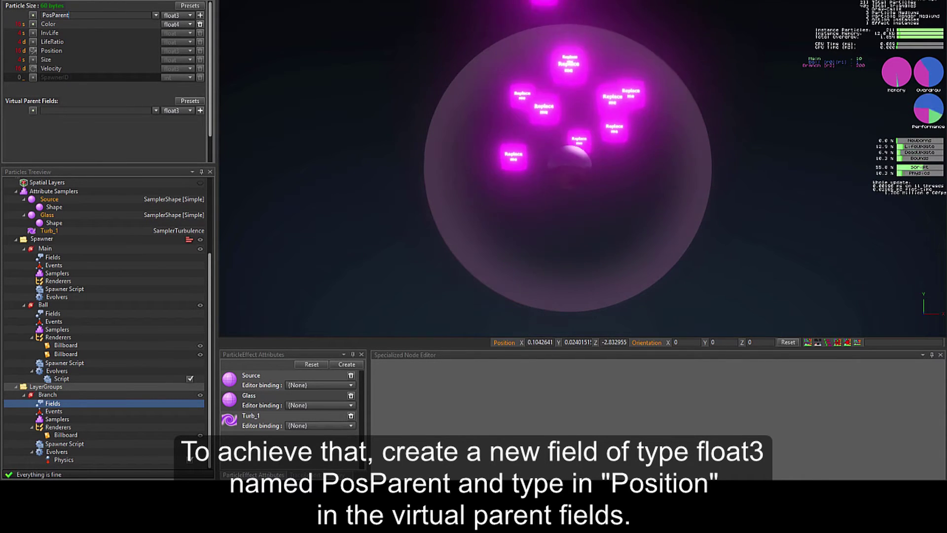
key(Return)
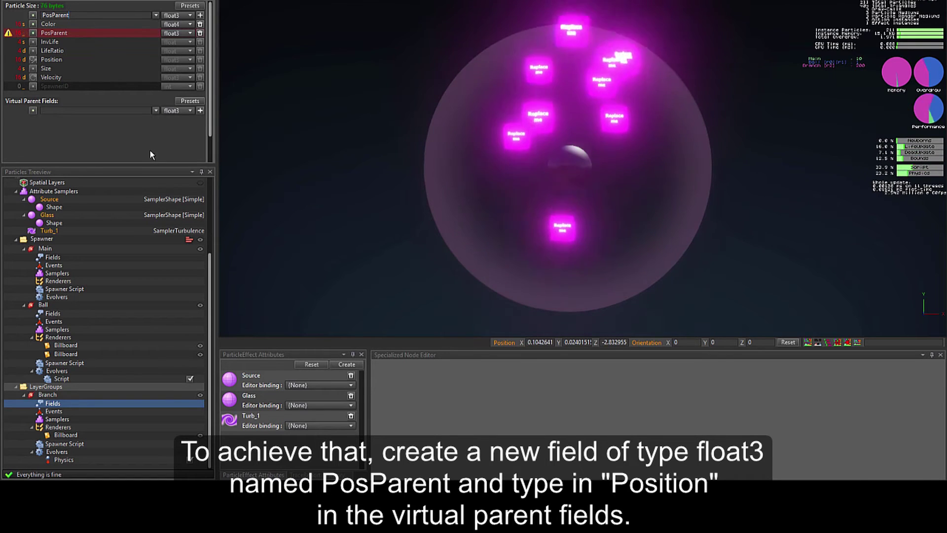
Add Position as a virtual parent field on the Branch layer.
click(75, 109)
text(P)
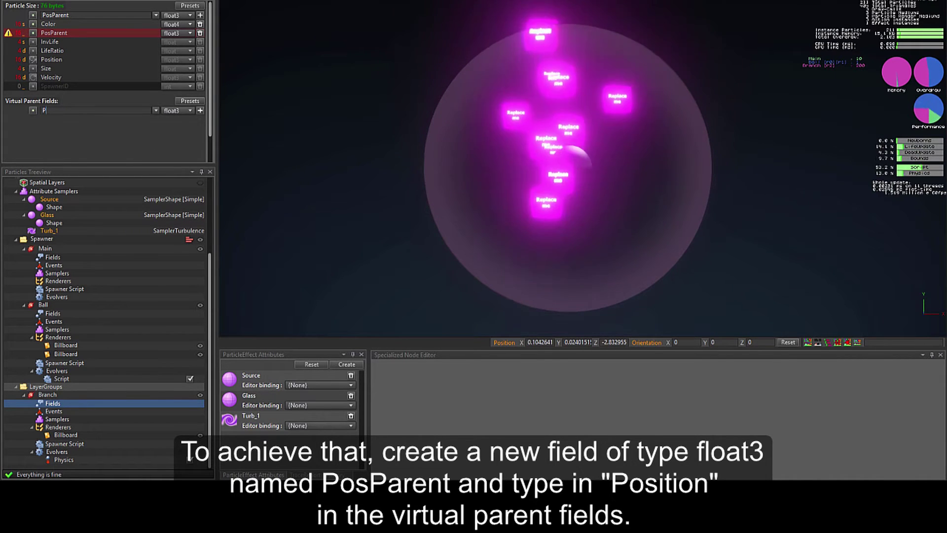
text(osit)
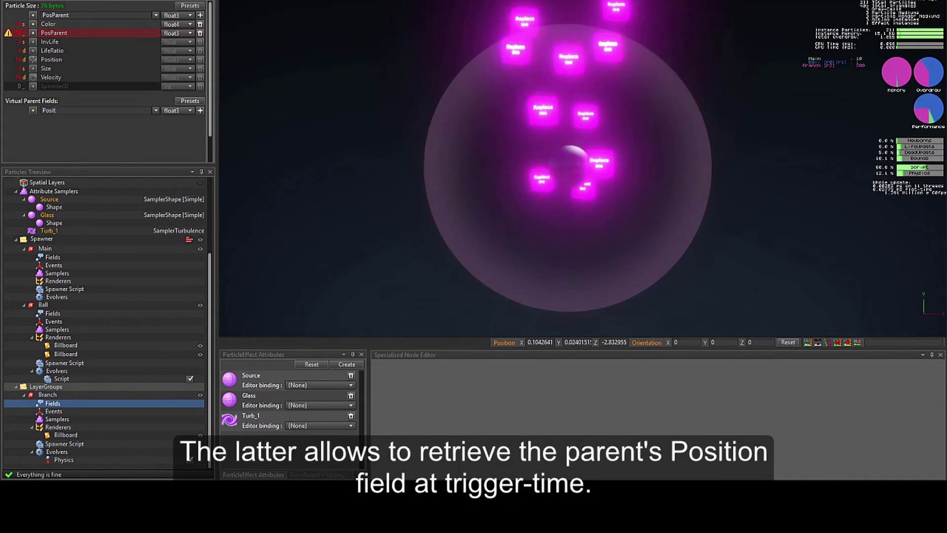
text(ion)
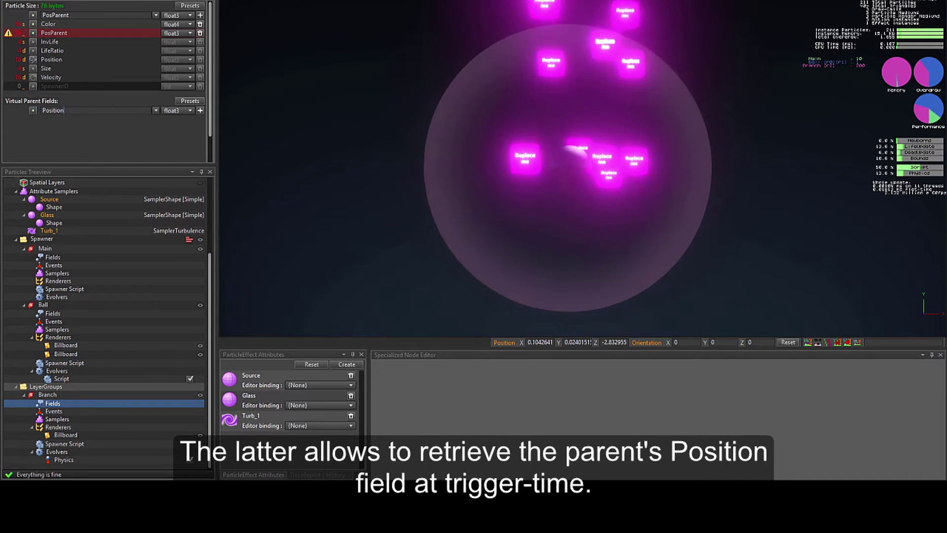
key(Return)
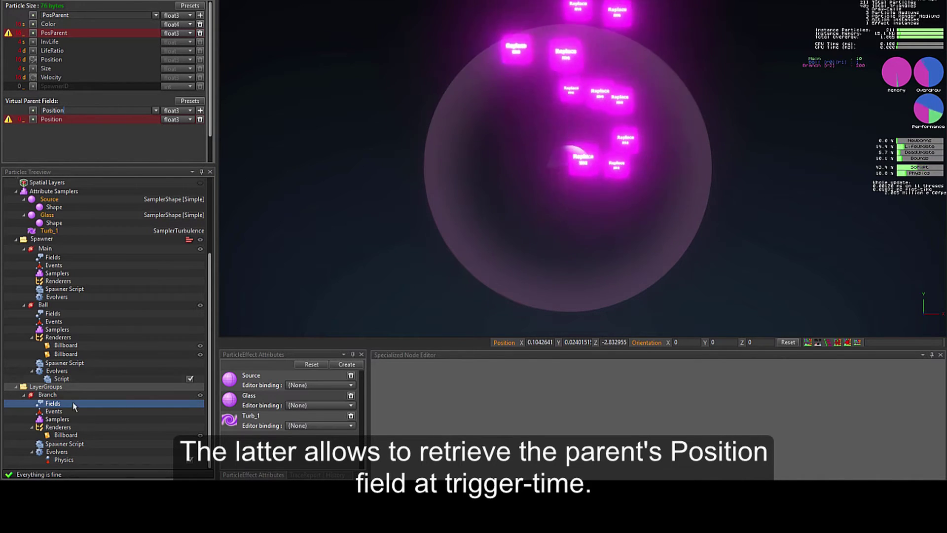
click(69, 445)
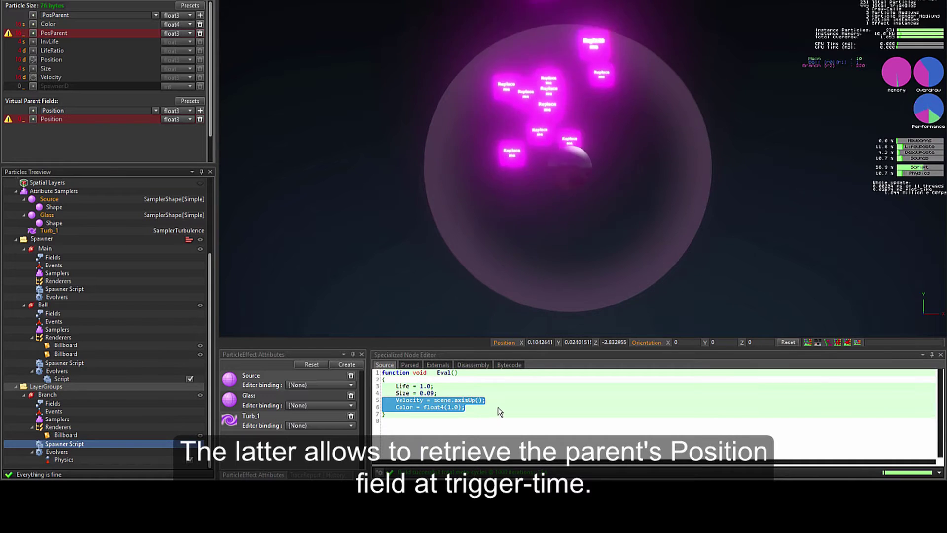
Replace the Velocity = scene.axisUp(); line with PosParent = parent.Position;.
drag(497, 400, 396, 393)
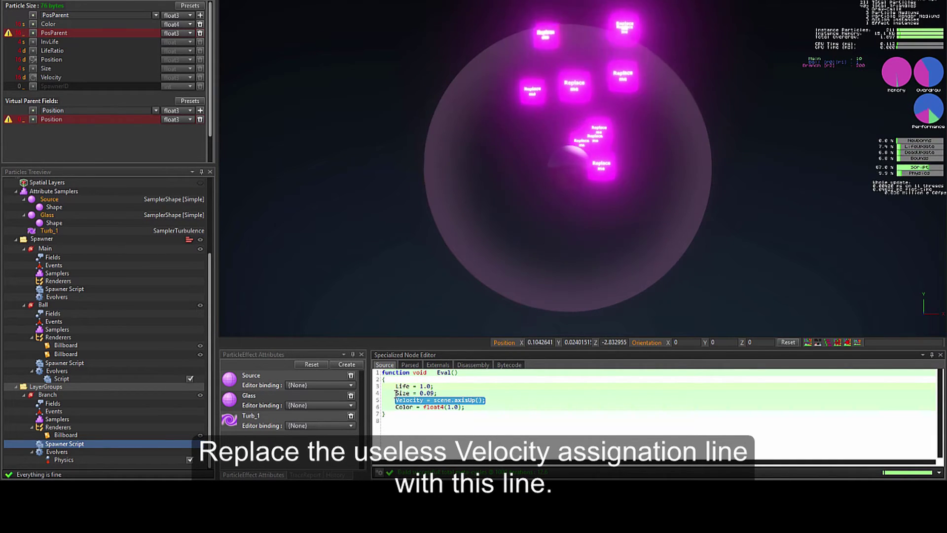
text(Pos)
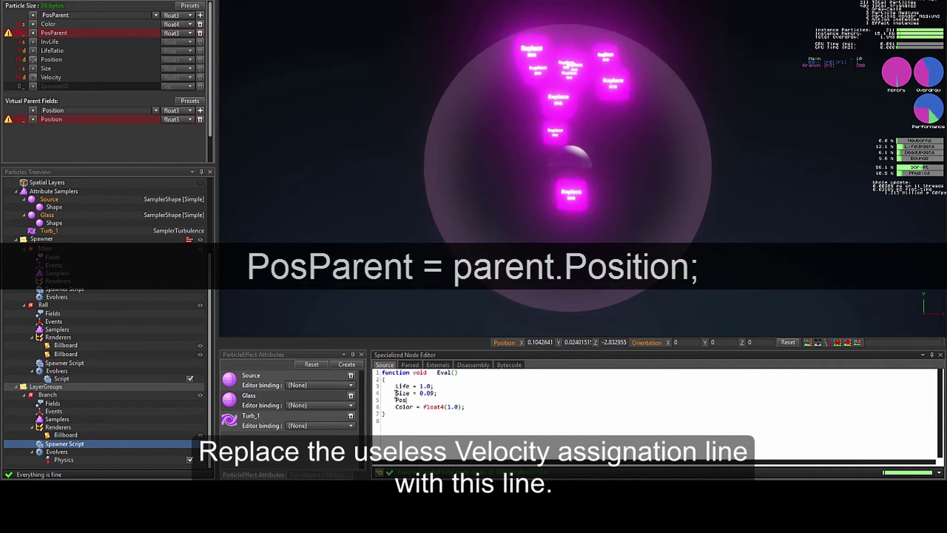
text(Parent)
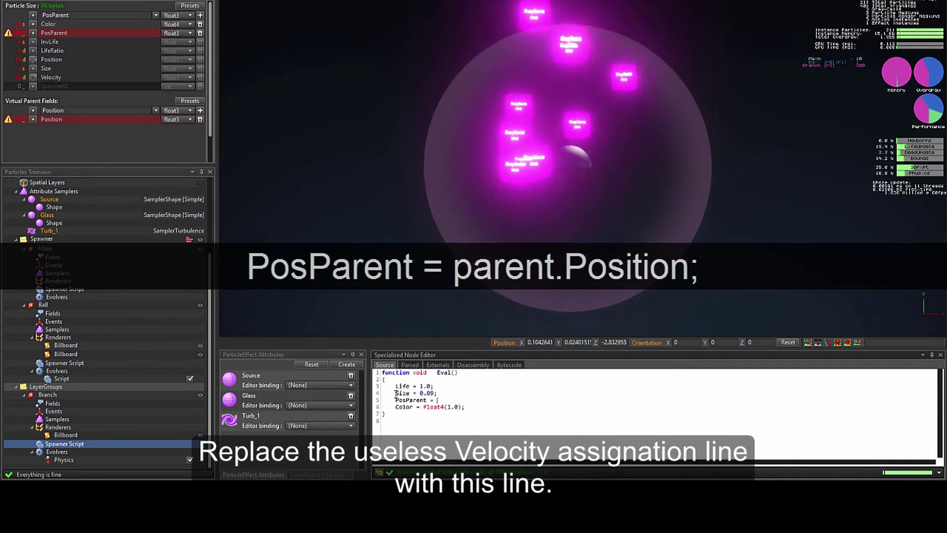
text( = parent.P)
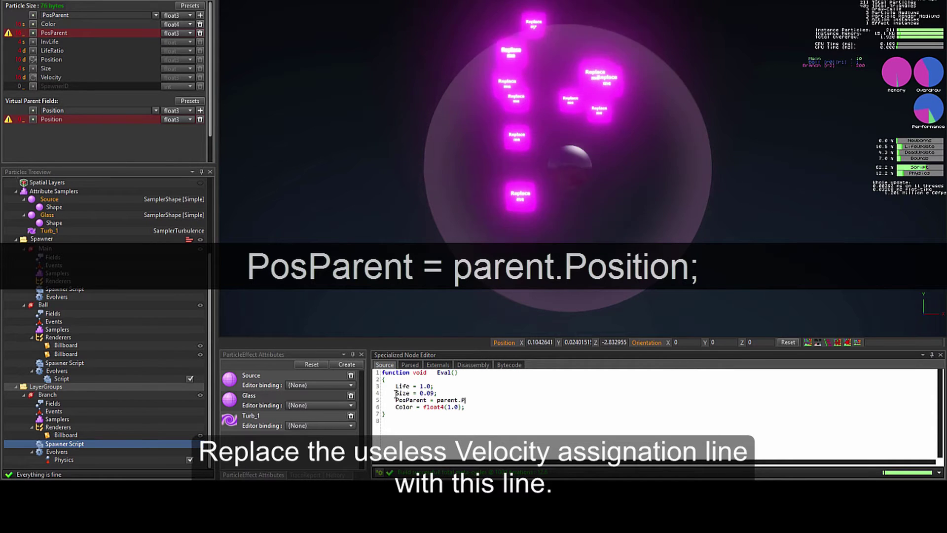
text(osition)
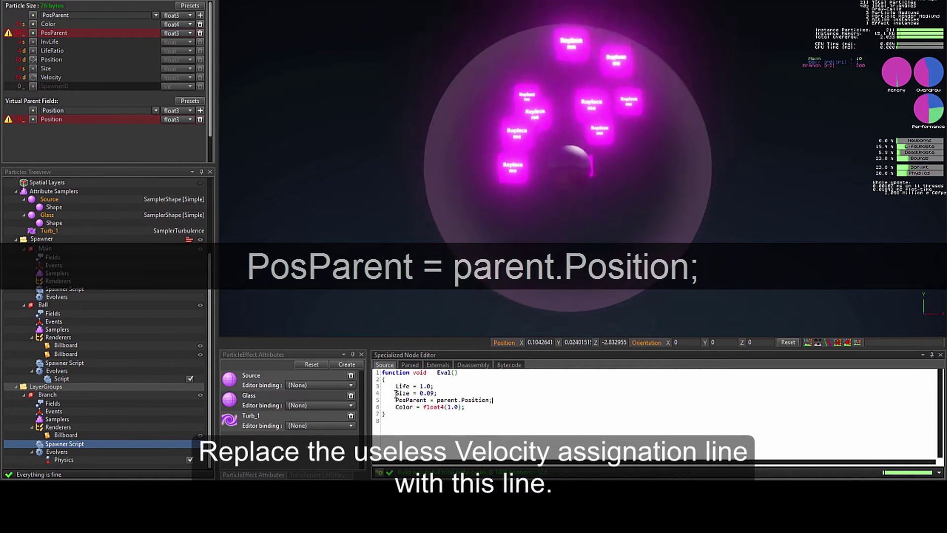
text(;)
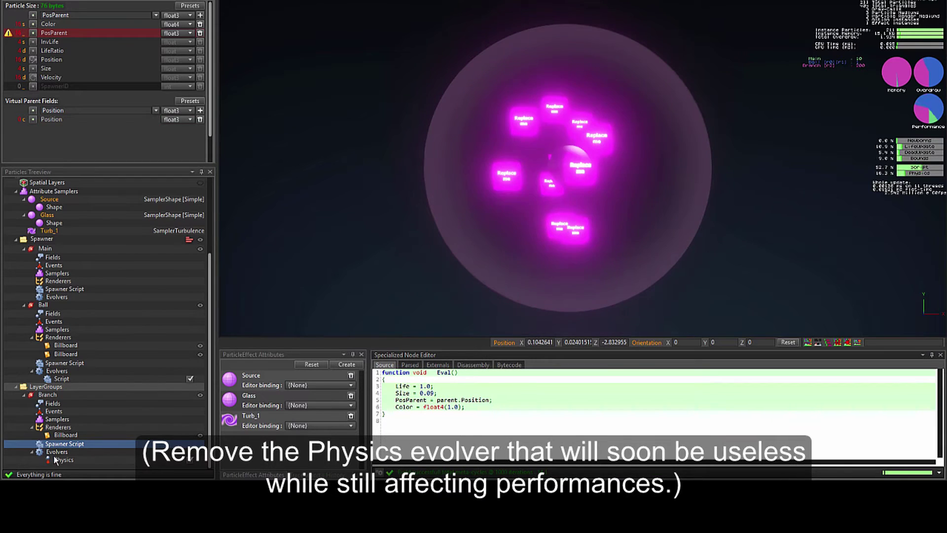
Replace Branch's Physics evolver with a script evolver setting Position = PosParent;.
click(64, 460)
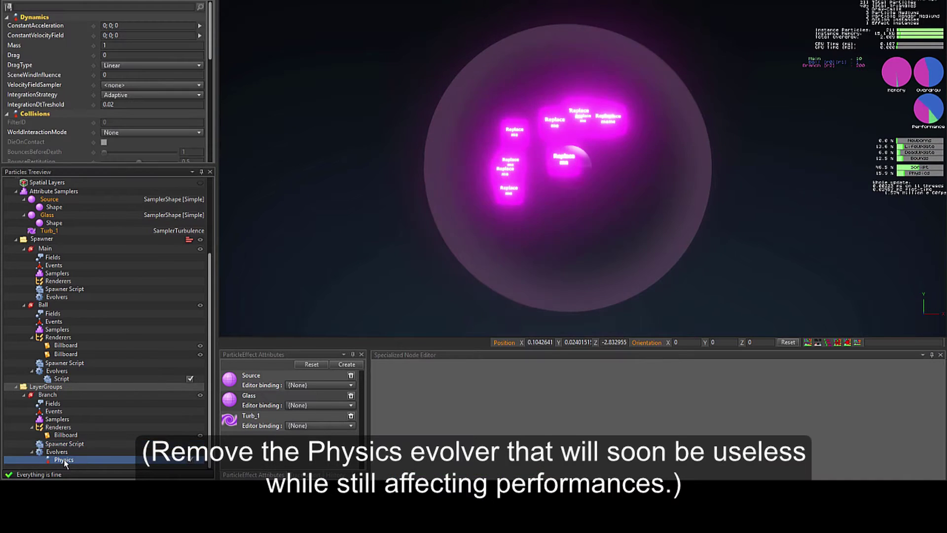
key(Delete)
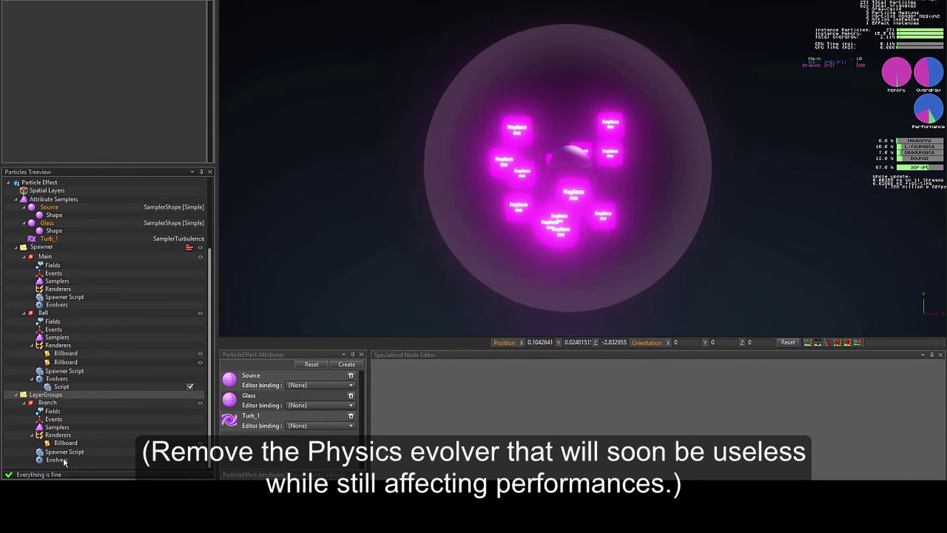
click(64, 462)
right_click(65, 461)
mouse_move(96, 453)
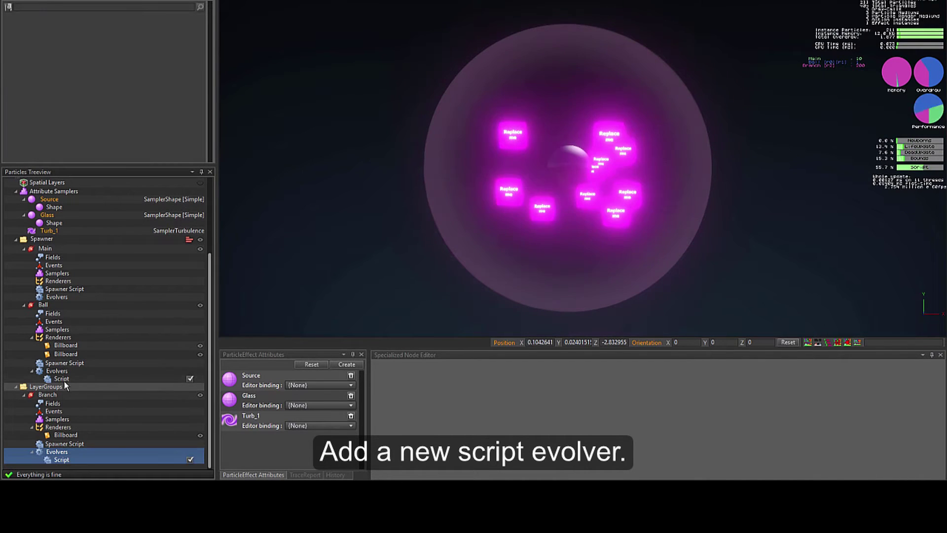
click(61, 460)
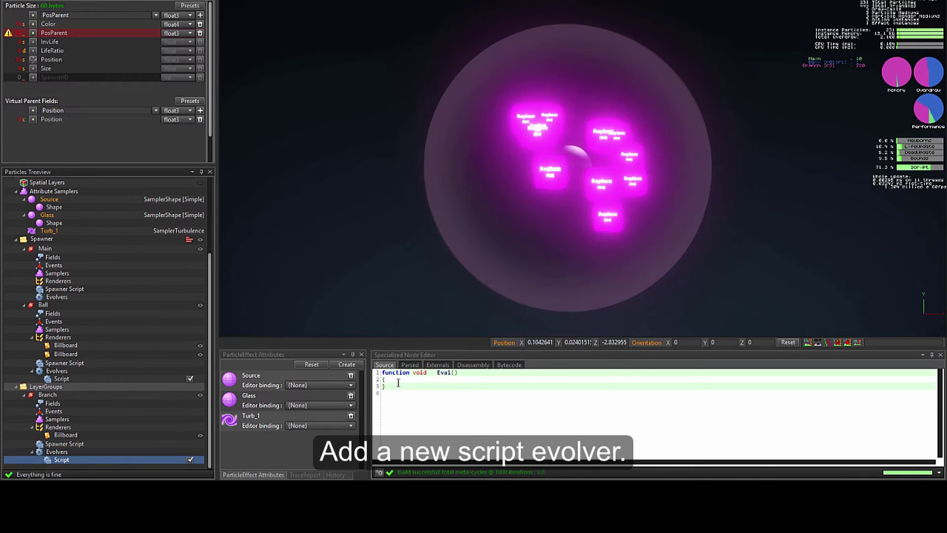
key(Return)
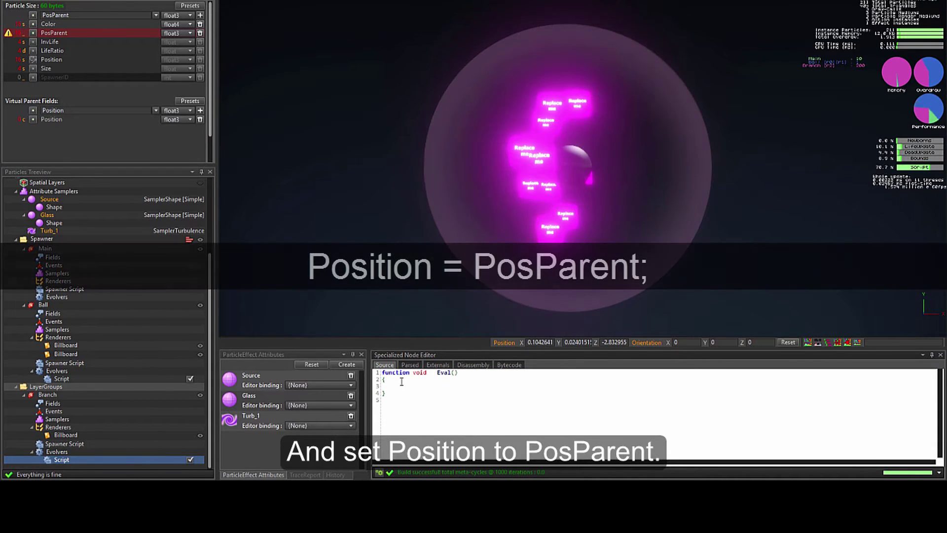
text(Position)
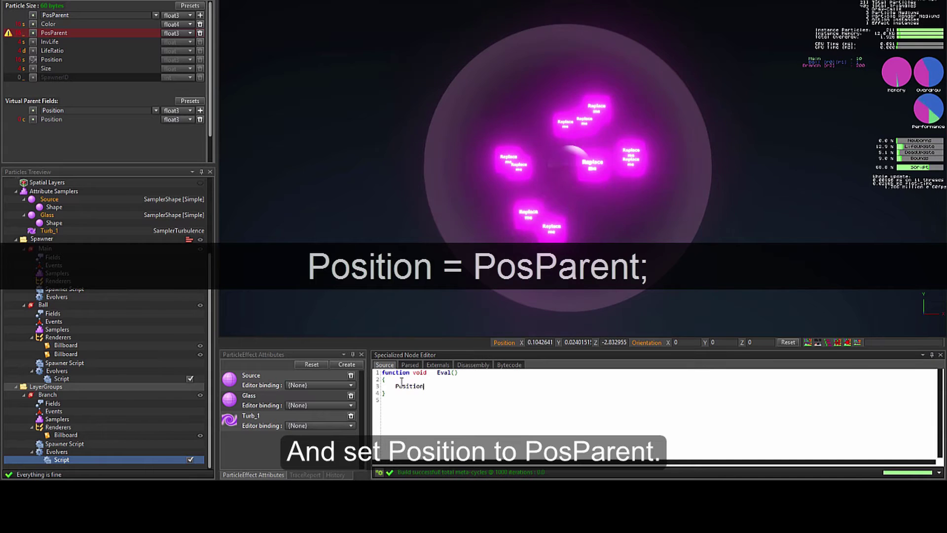
text( = P)
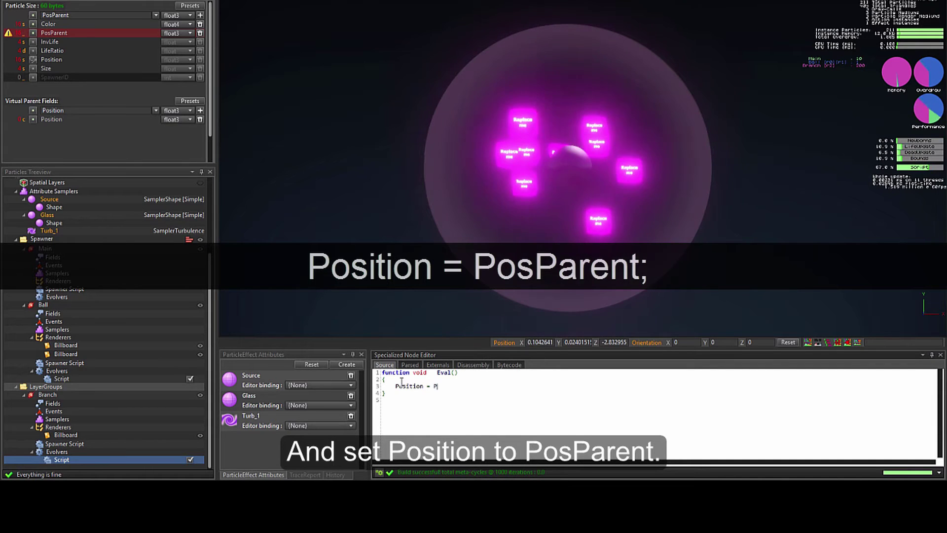
text(osPare)
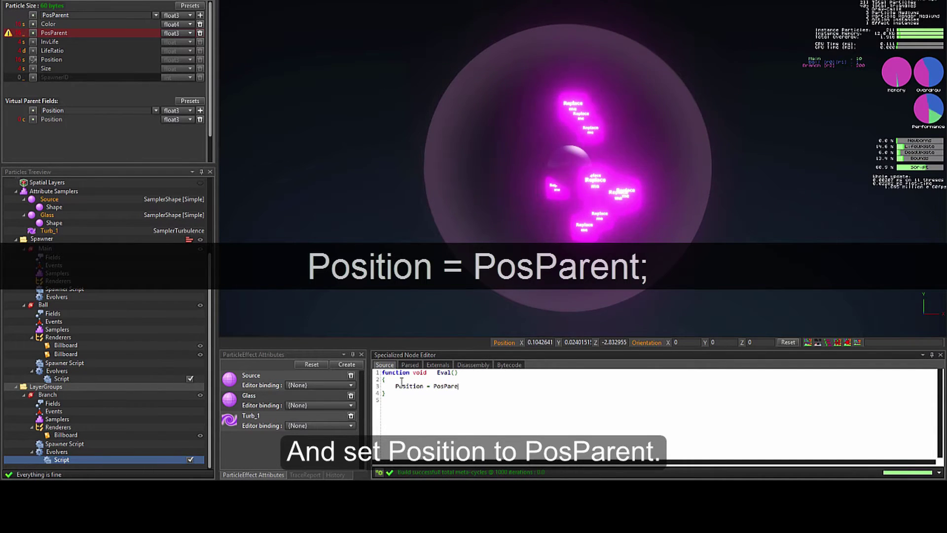
text(nt;)
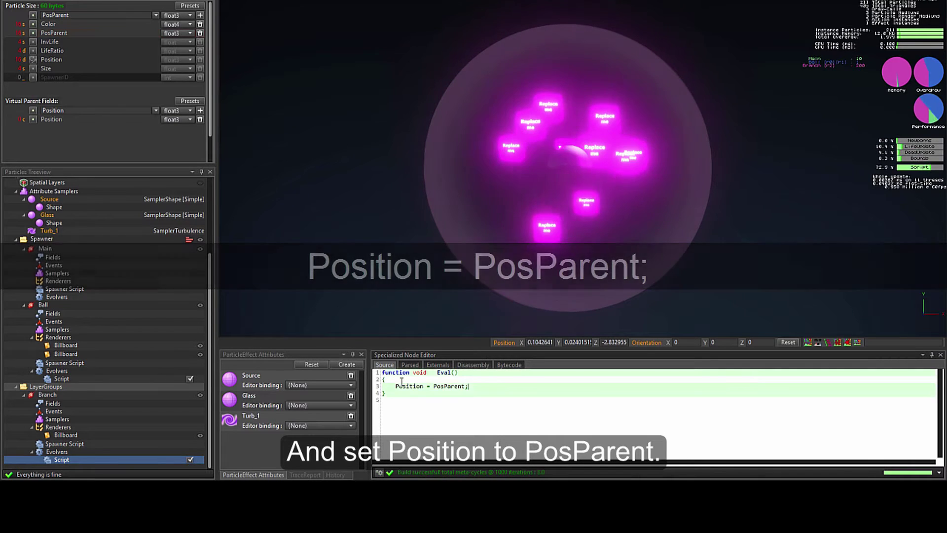
Change the Branch spawner script's Size value to 0.005.
click(65, 443)
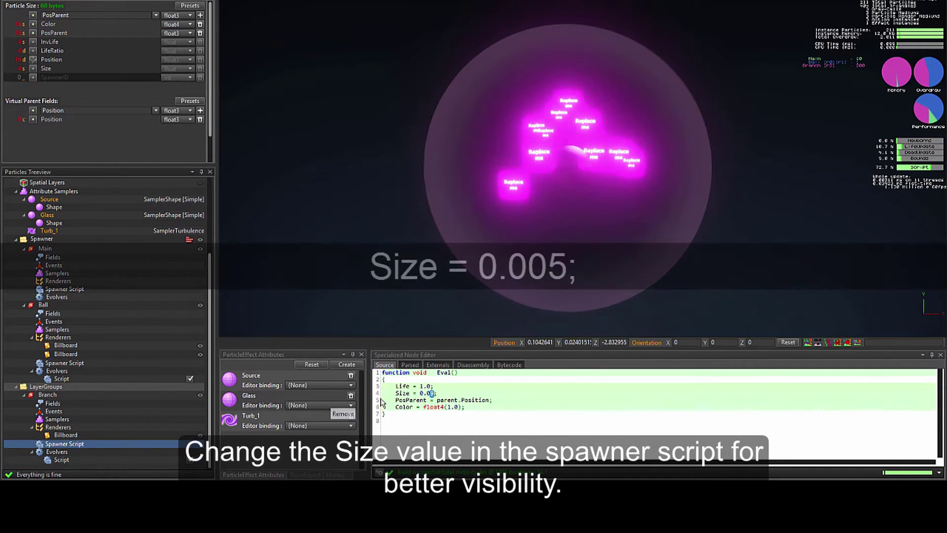
double_click(437, 394)
text(005)
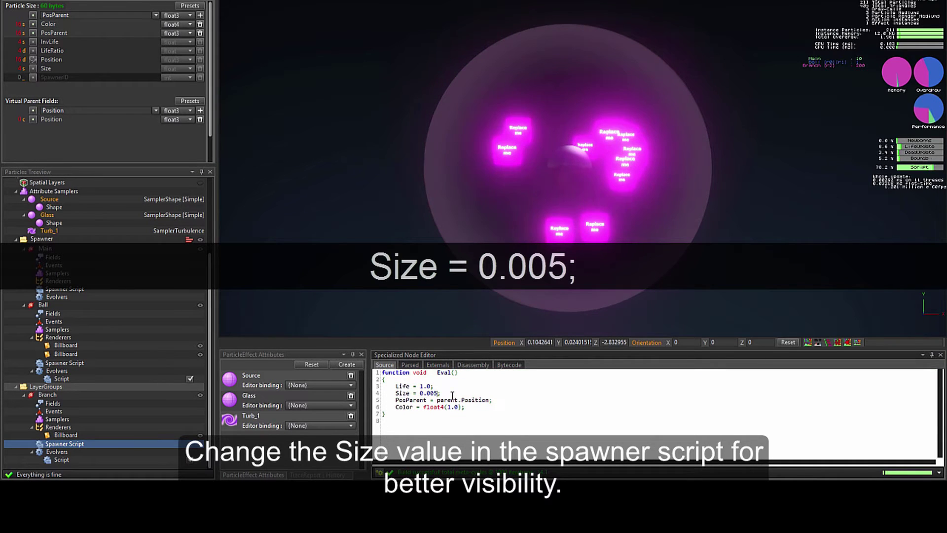
click(72, 460)
Insert float3 Pos1Project = PosParent + Source.project(PosParent).xyz; above Position = PosParent.
click(407, 381)
key(Return)
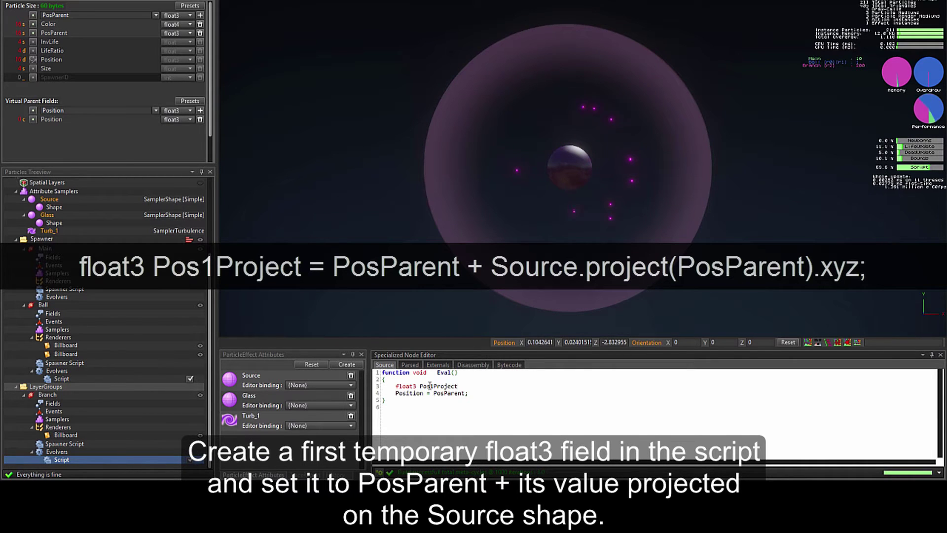
text(= PosParent)
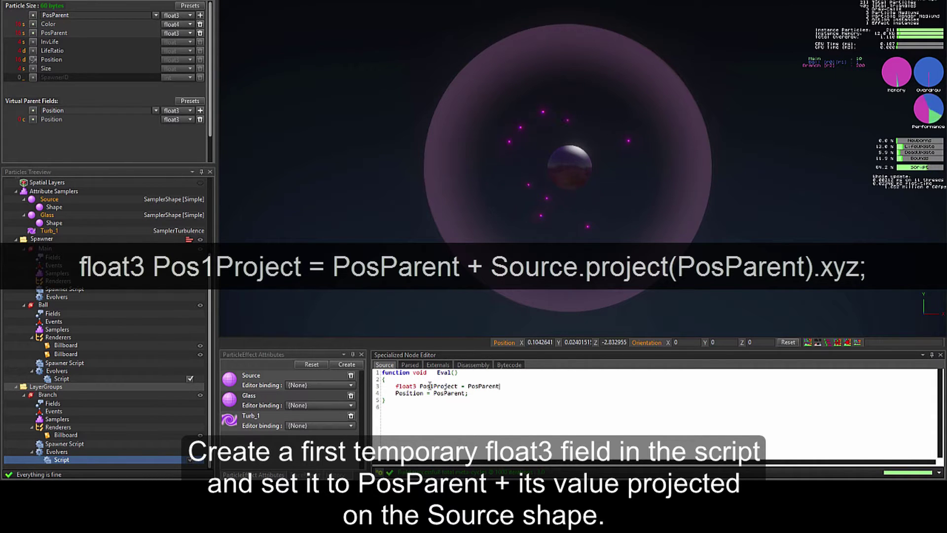
text(Source.project()
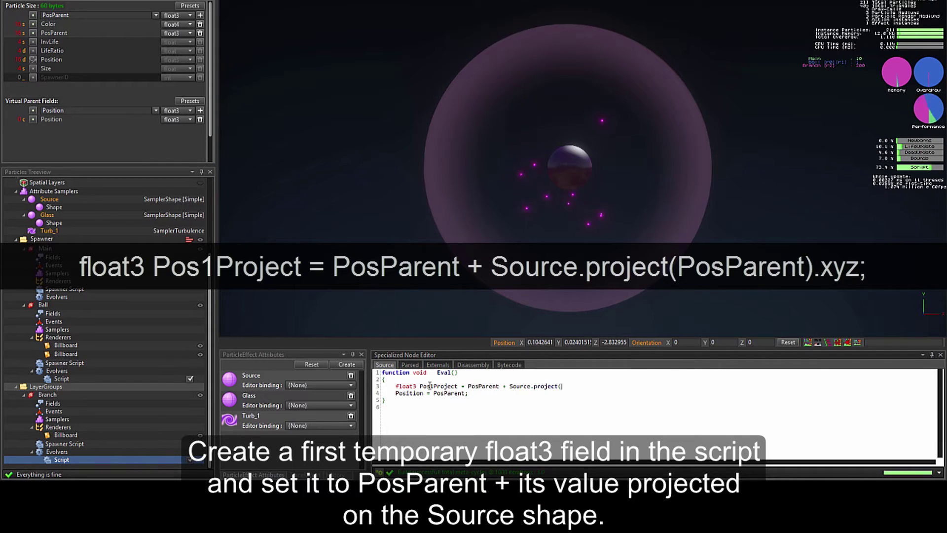
text(Pos)
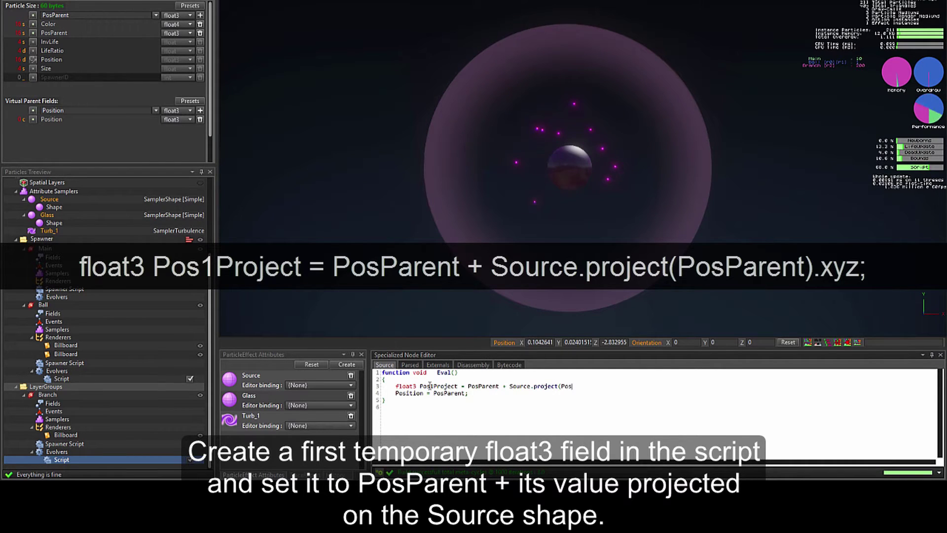
text(Parent)
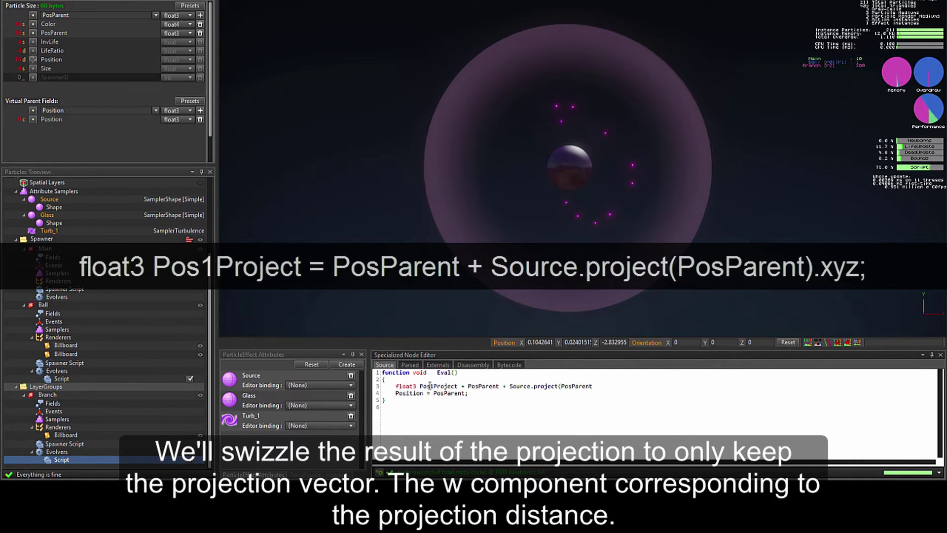
text().xyz;)
key(Return)
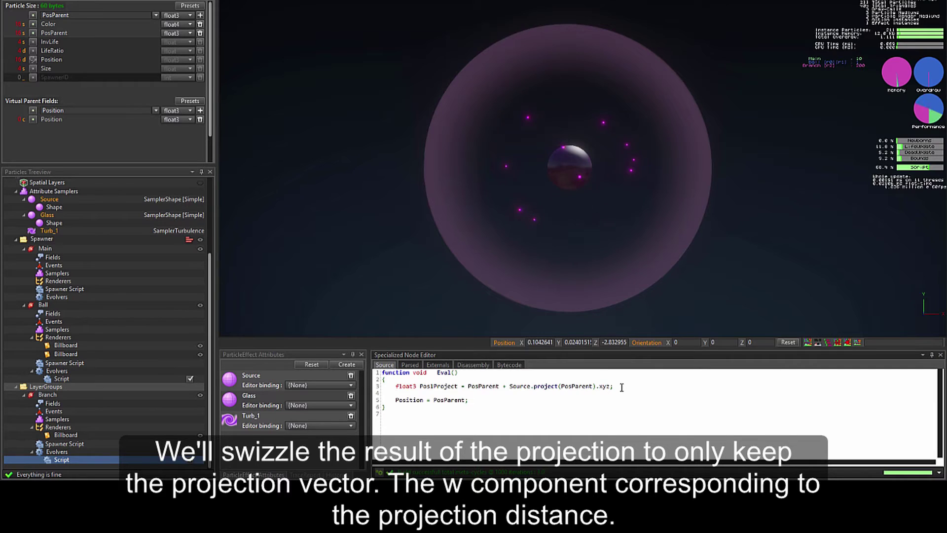
Duplicate the Pos1Project line as Pos2Project, projecting PosParent onto Glass instead of Source.
drag(613, 386, 398, 387)
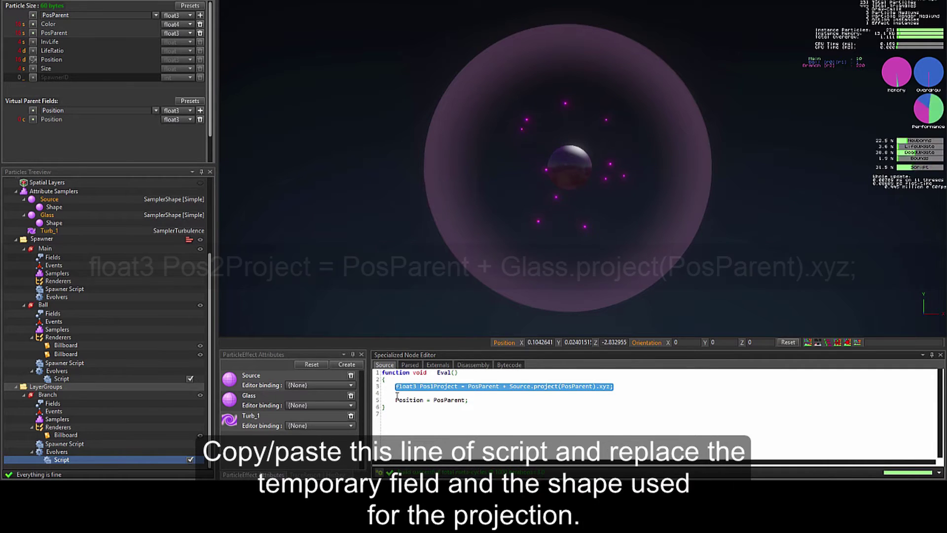
click(435, 394)
text(float3 Pos1Project = PosParent + Source.project(PosParent).xyz;)
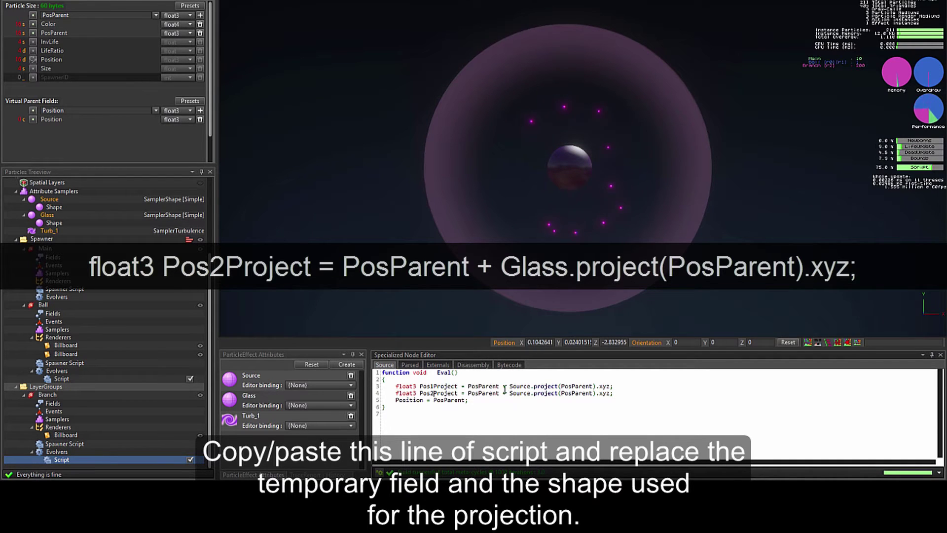
drag(533, 393, 513, 397)
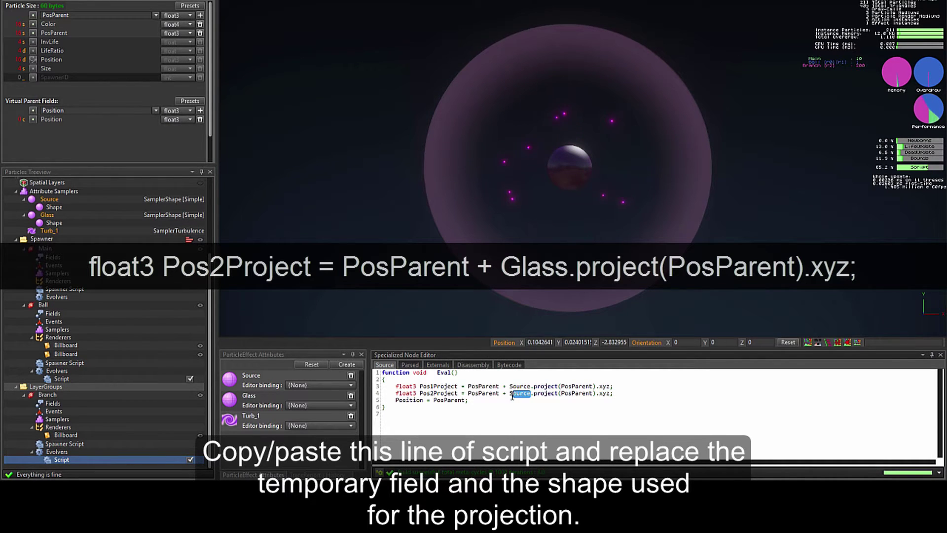
text(Glass)
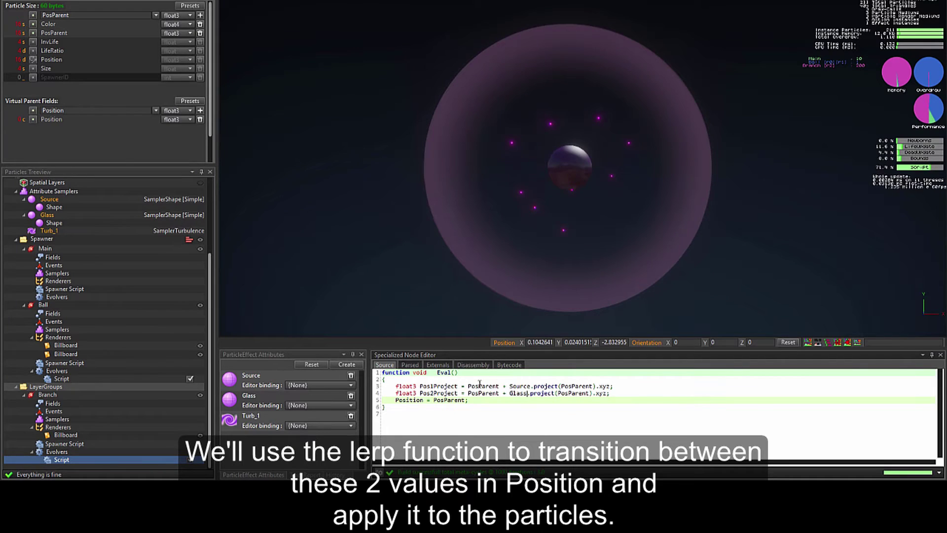
Review the Pos1Project, Pos2Project and Position lines, then focus the effect preview.
double_click(437, 386)
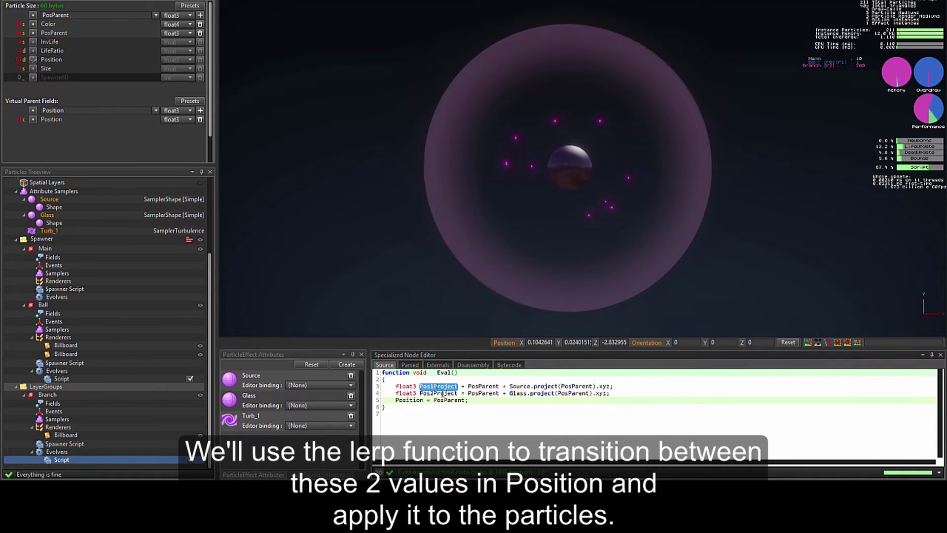
double_click(443, 394)
click(409, 400)
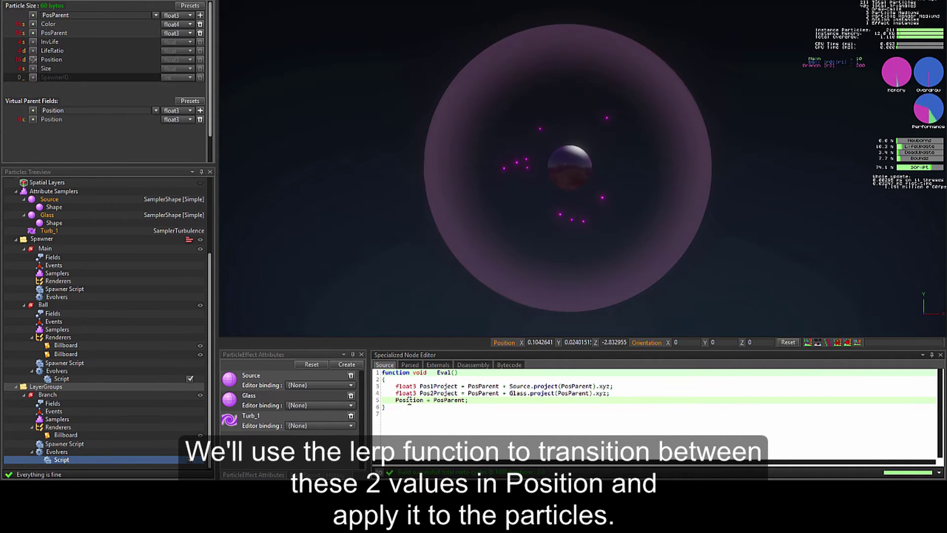
click(494, 402)
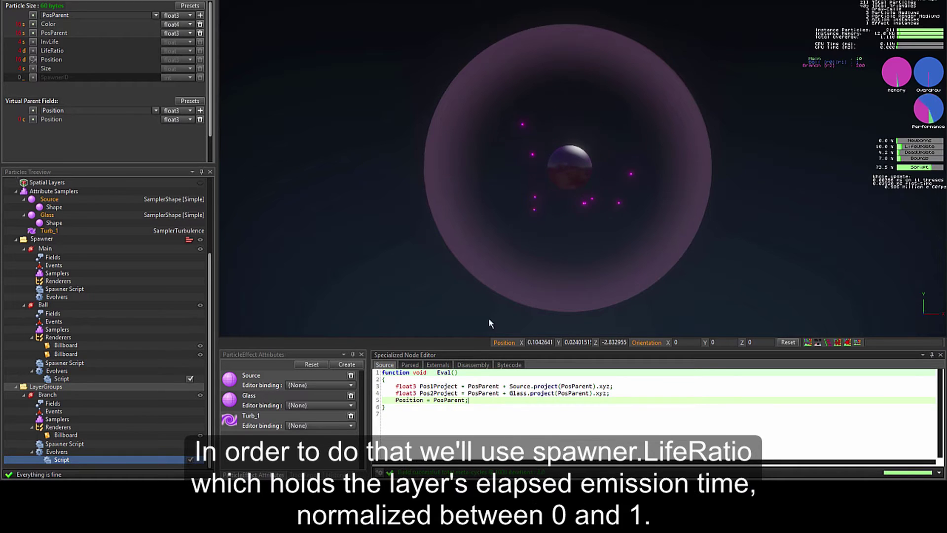
click(638, 159)
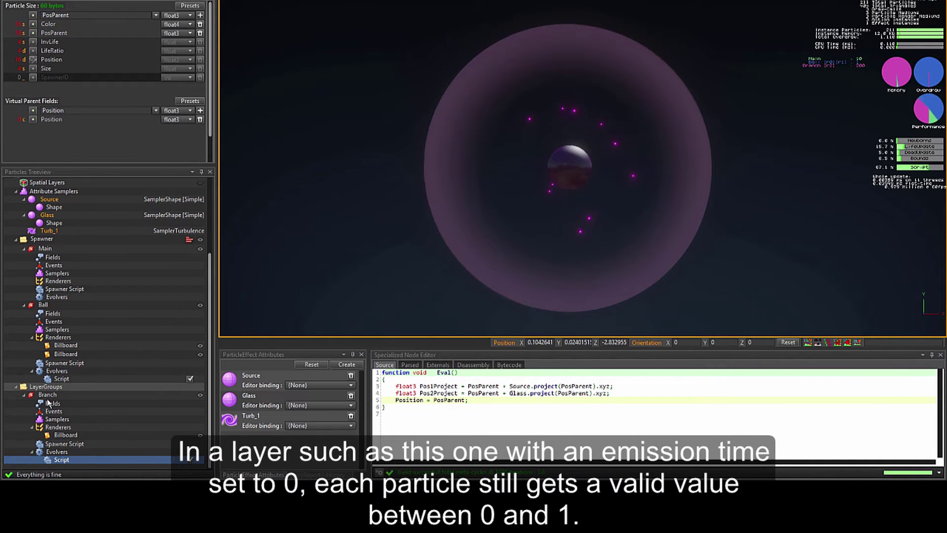
Add a float particle field named SLR to the Branch spawner script.
click(76, 443)
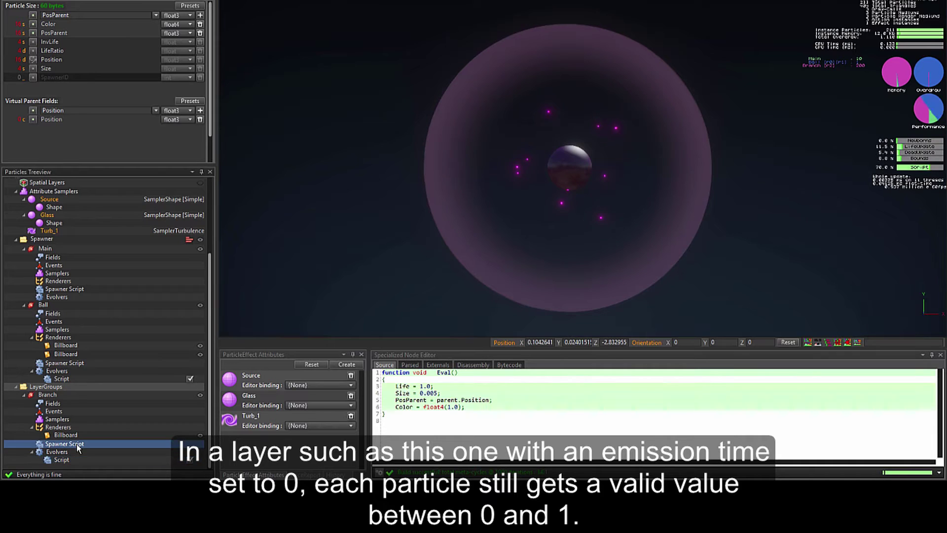
click(406, 381)
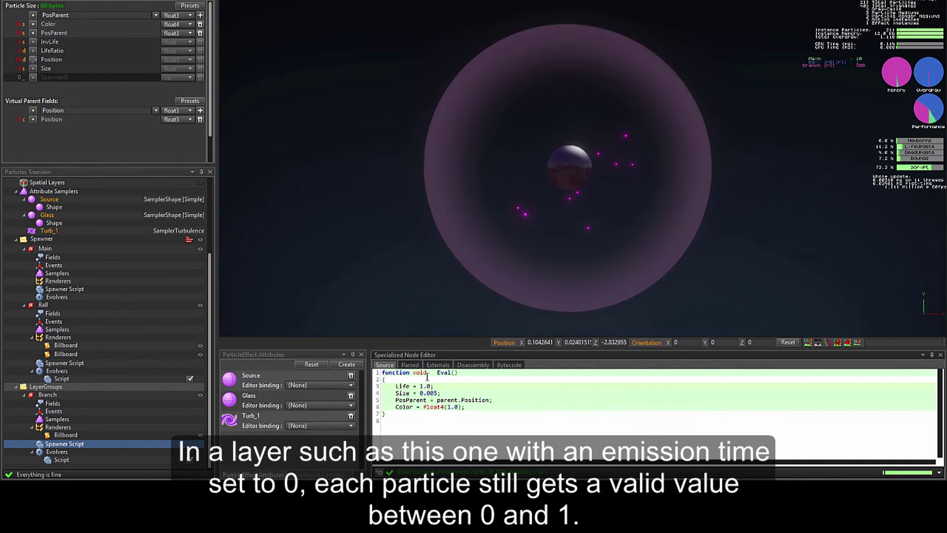
click(181, 16)
click(174, 73)
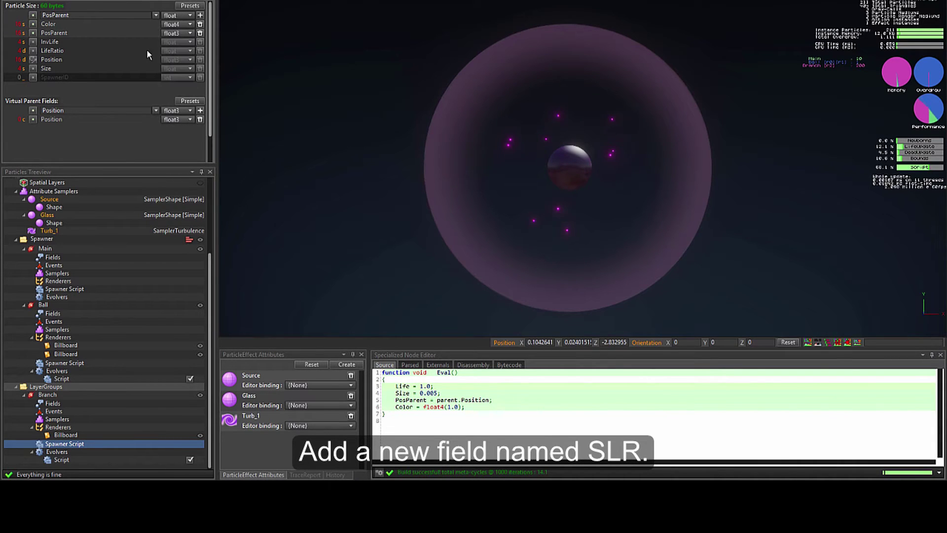
double_click(84, 16)
text(SLR)
key(Return)
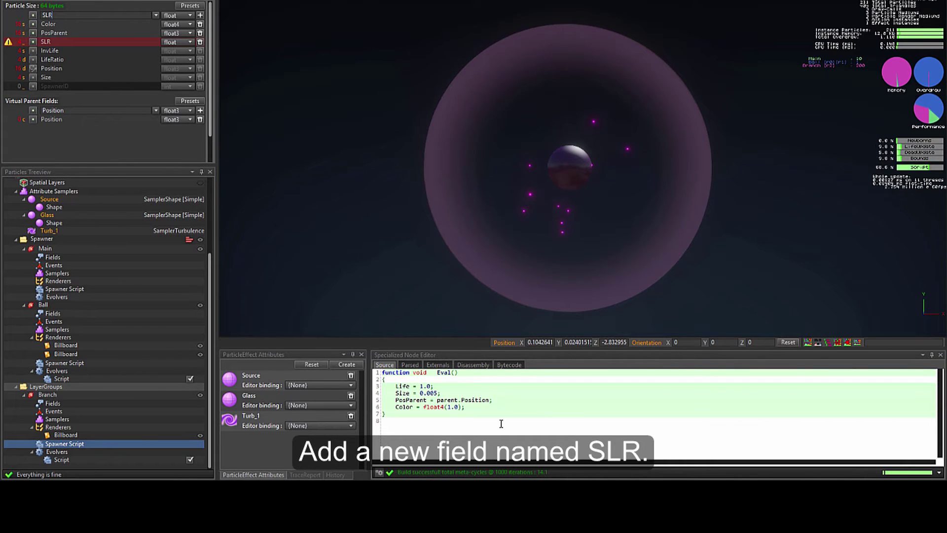
Insert SLR = spawner.LifeRatio; as the first line of the spawner script.
click(431, 379)
key(Return)
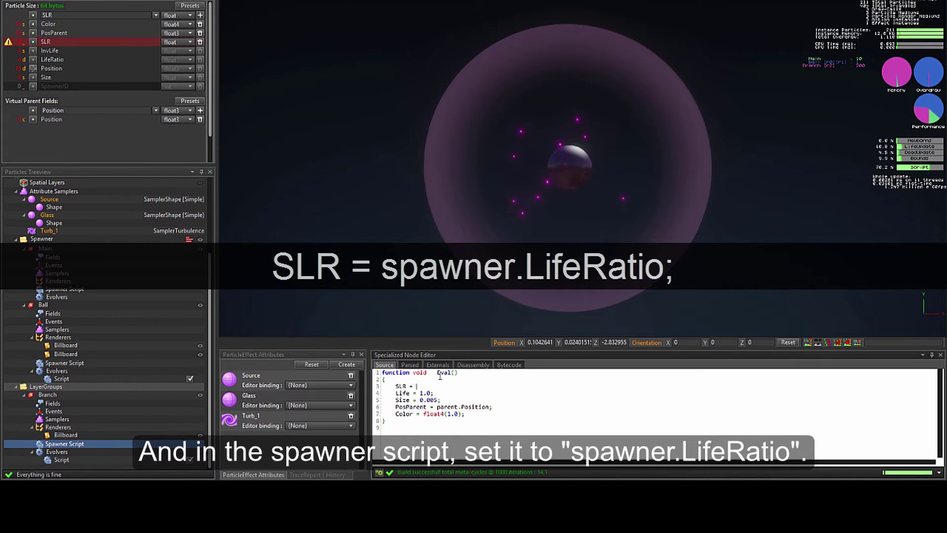
text(SLR = spawner.LifeRatio;)
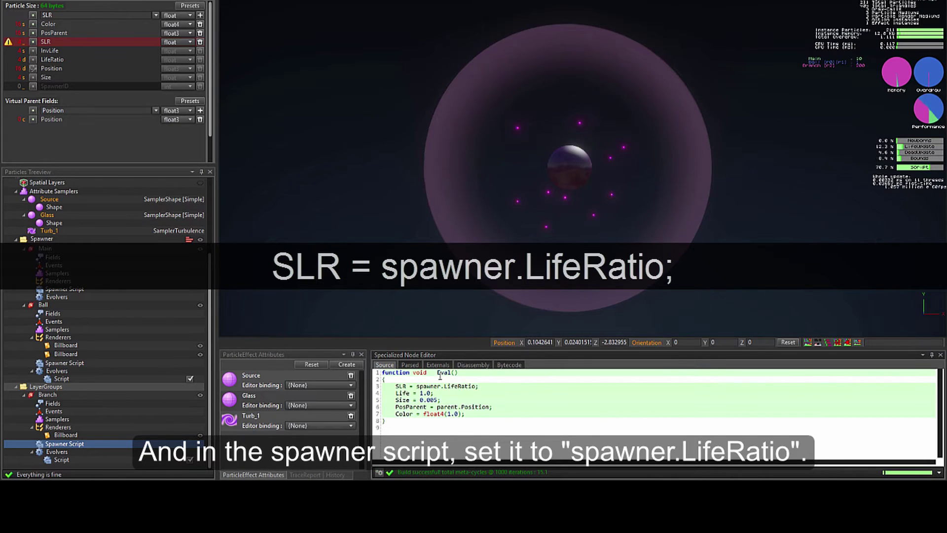
Add float3 Pos = lerp(Pos1Project, Pos2Project, SLR); to the Branch evolver and set Position = Pos.
click(98, 459)
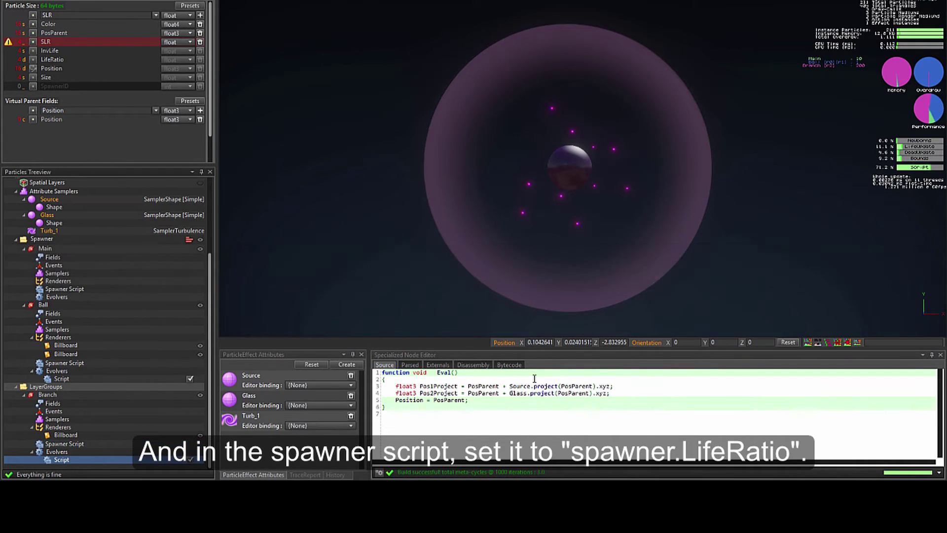
click(616, 393)
key(Return)
text(floa)
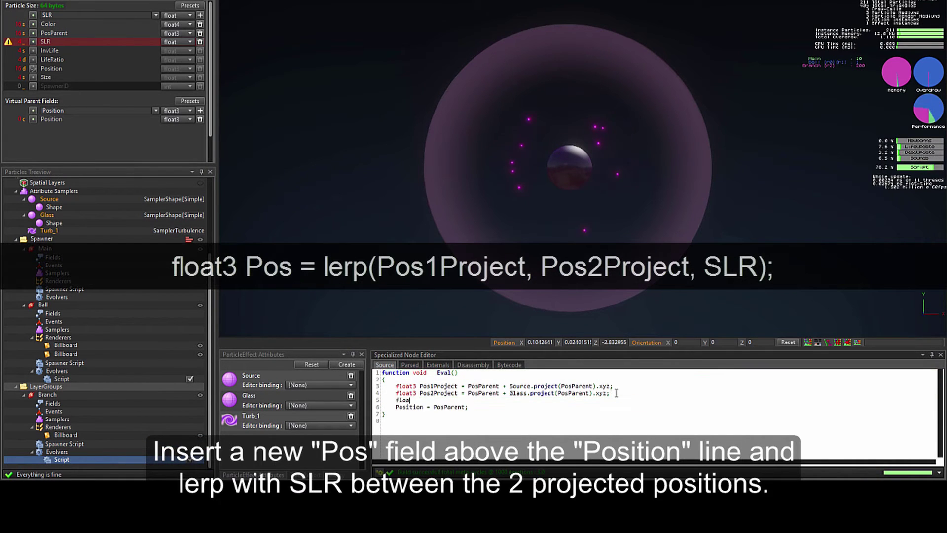
text(t3 Pos = l)
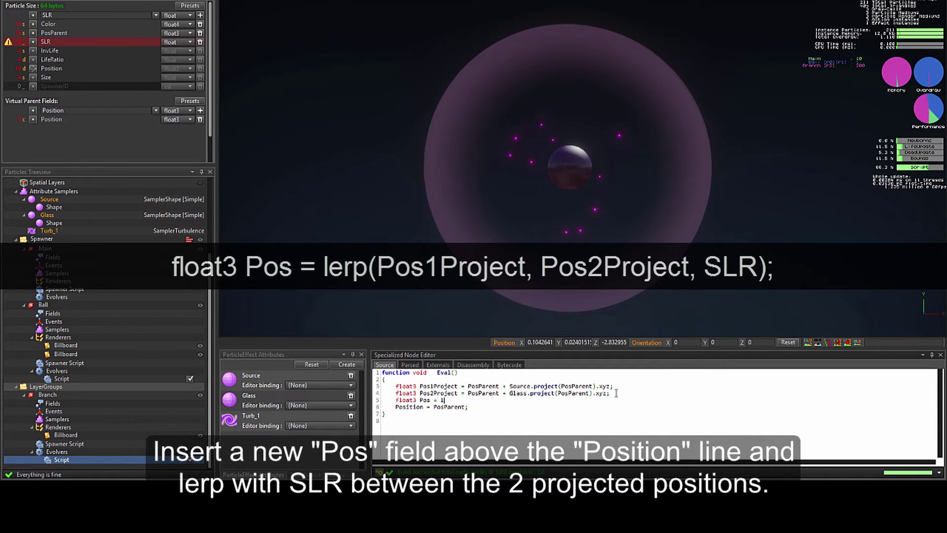
text(erp(Po)
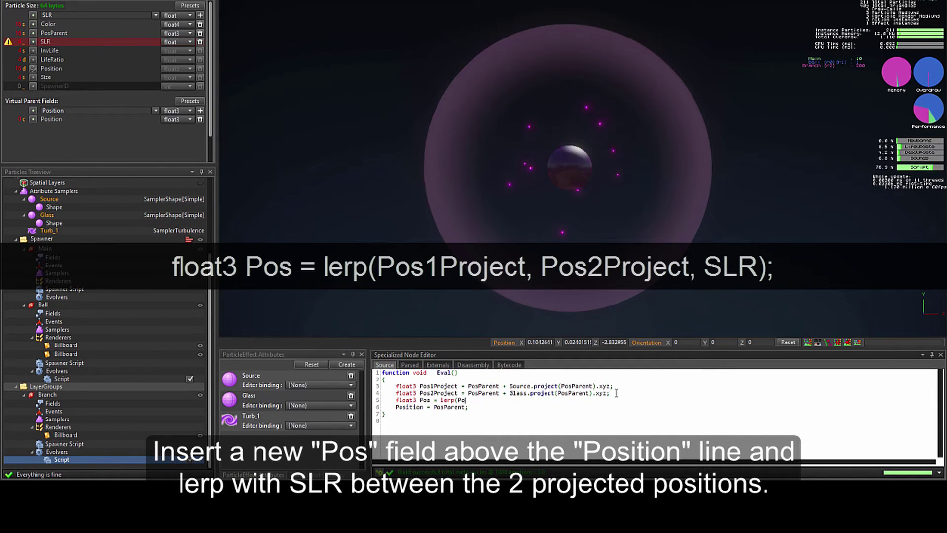
text(s1Project, )
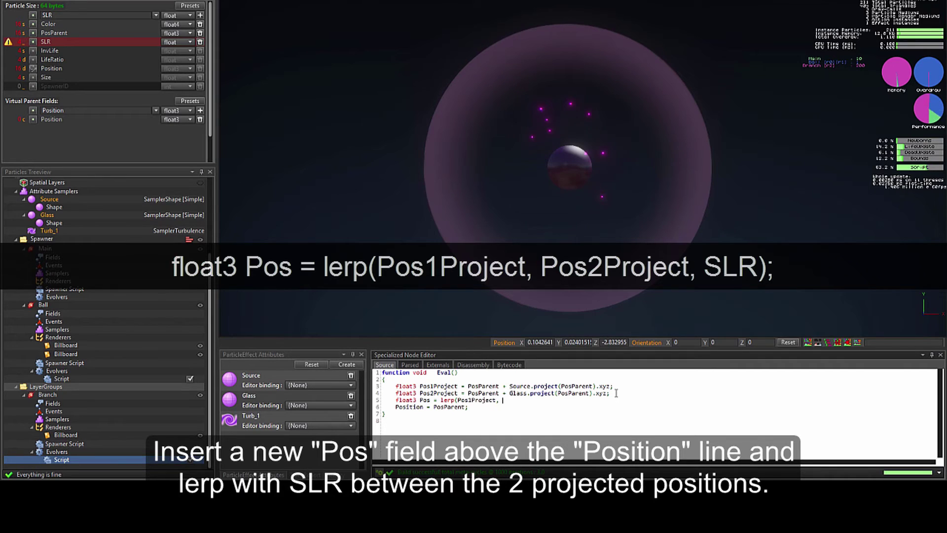
text(Pos2Project)
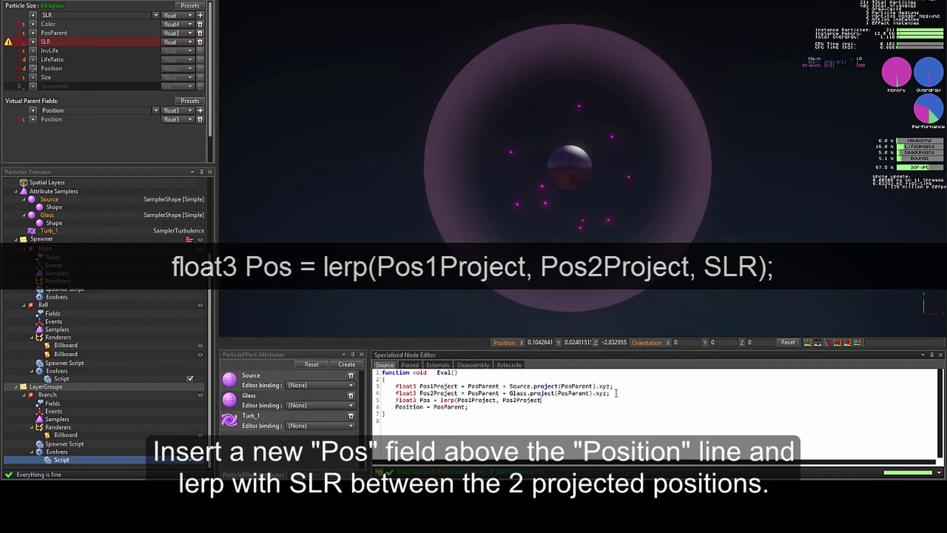
text(, SLR);)
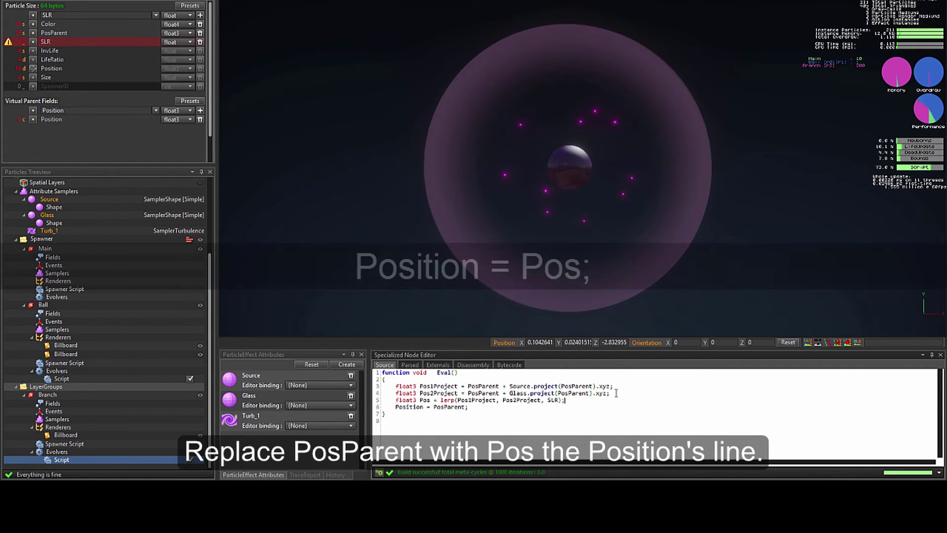
click(466, 407)
key(BackSpace)
key(BackSpace)
key(BackSpace)
key(BackSpace)
key(BackSpace)
key(BackSpace)
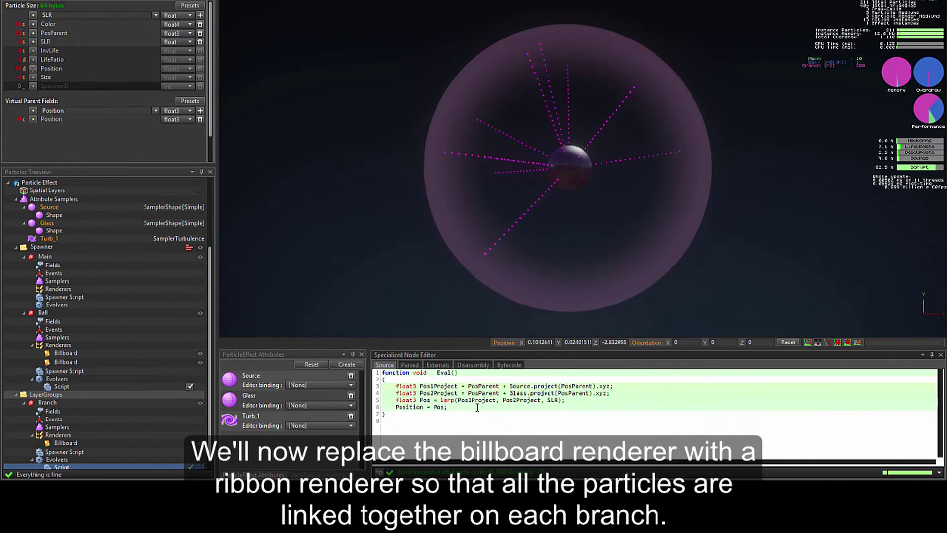
Delete the Branch billboard renderer and add a CParticleRenderer_Ribbon in its place.
click(585, 225)
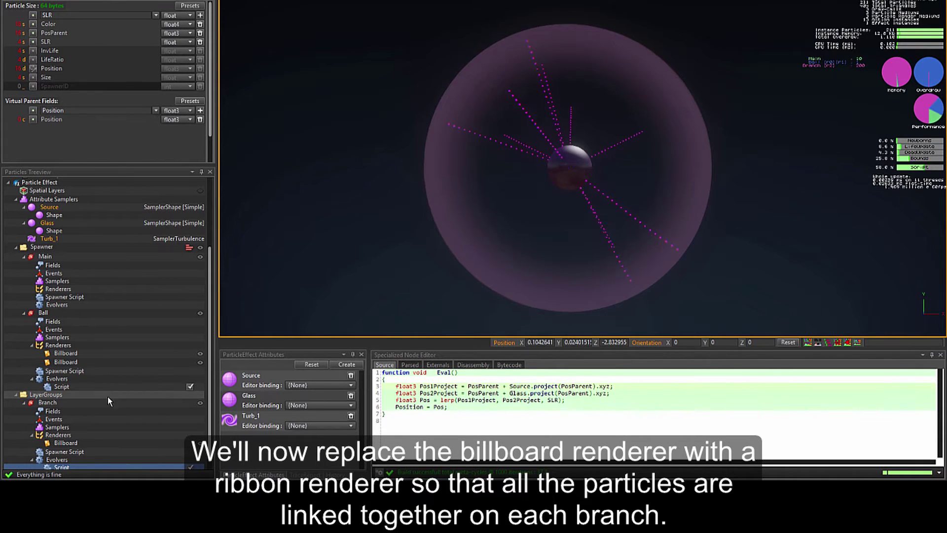
scroll(64, 429, down, 1)
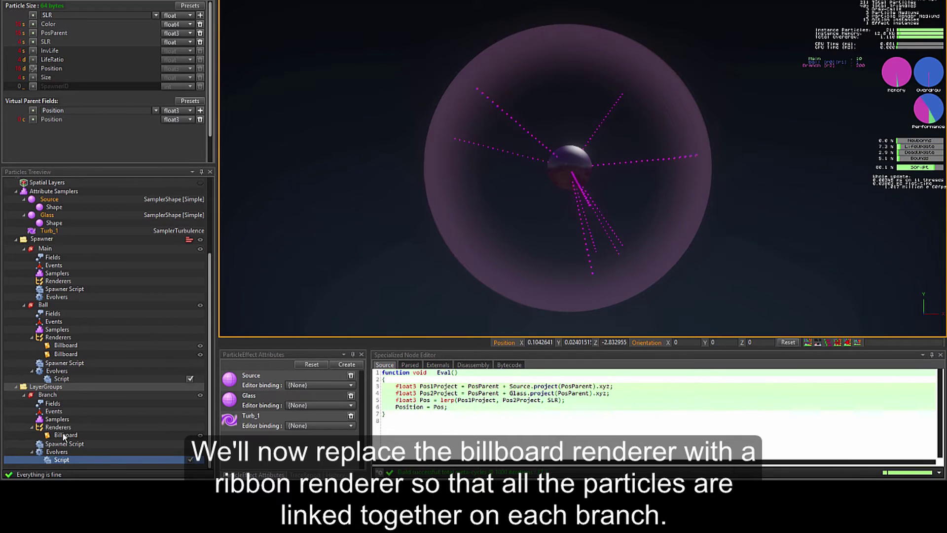
click(64, 436)
key(Delete)
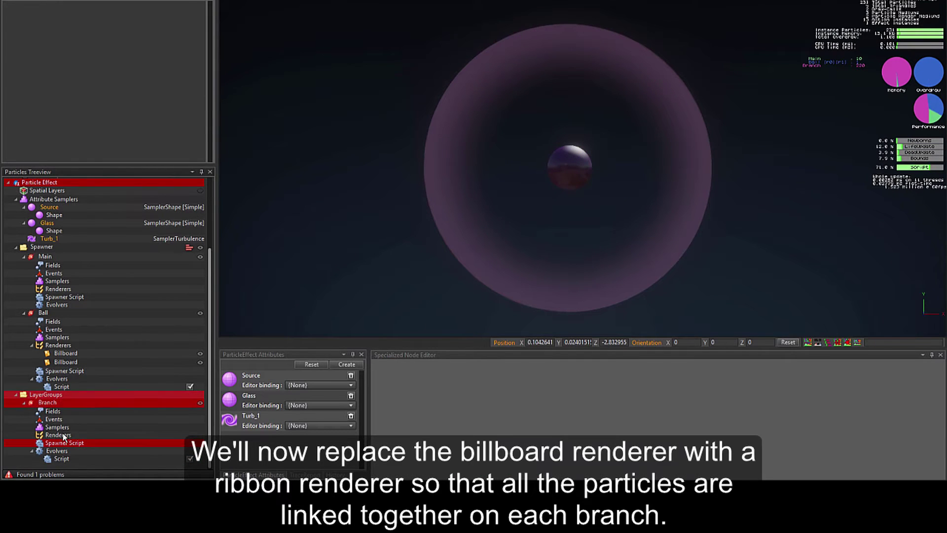
click(64, 435)
right_click(63, 435)
mouse_move(111, 425)
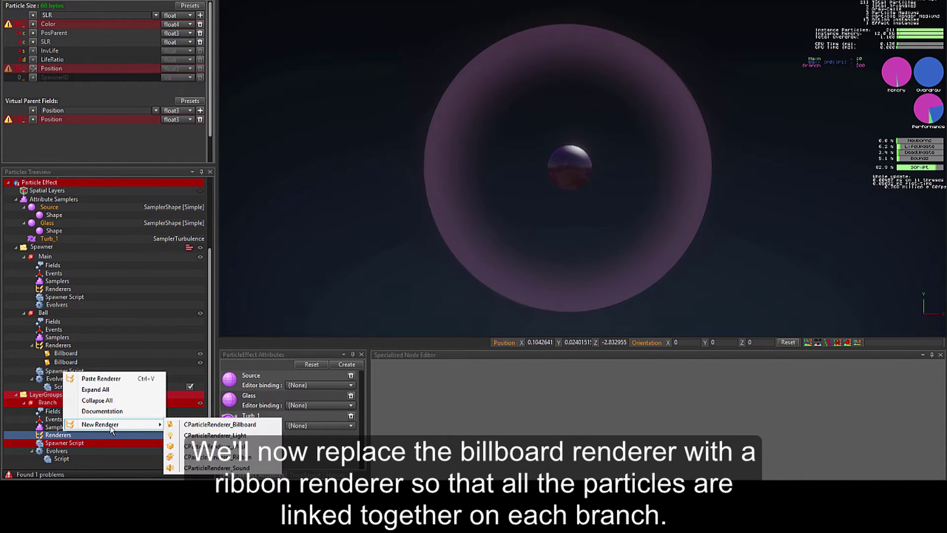
click(257, 458)
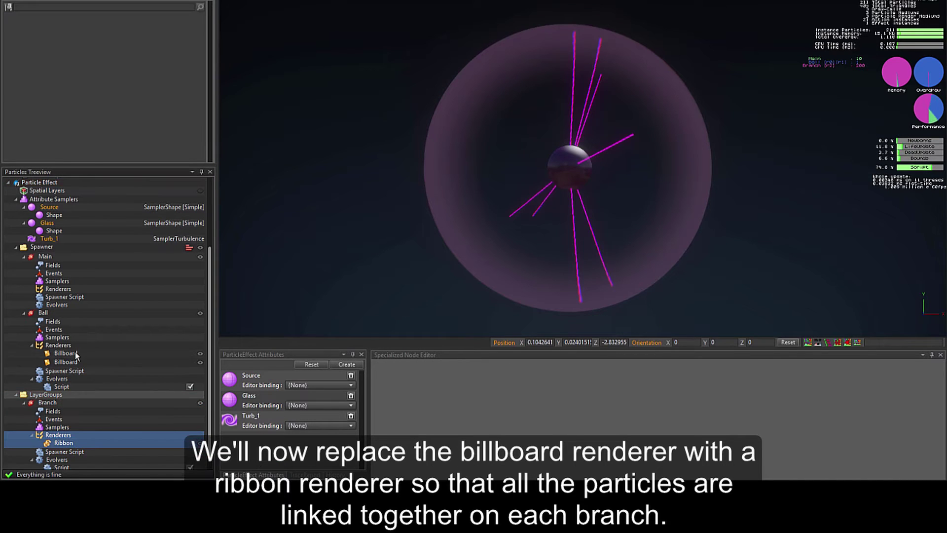
Set the ribbon renderer's Diffuse texture to GradRef.dds from the Textures folder.
click(64, 436)
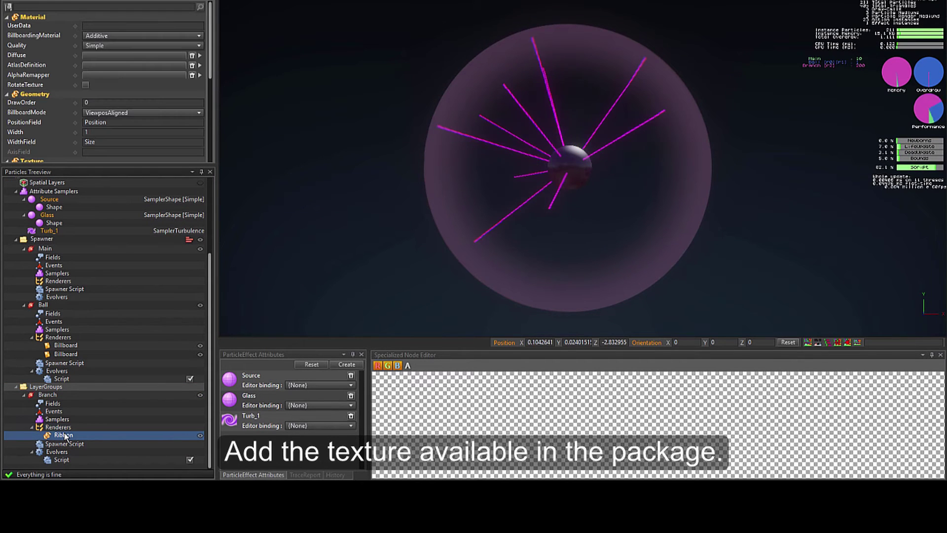
double_click(103, 56)
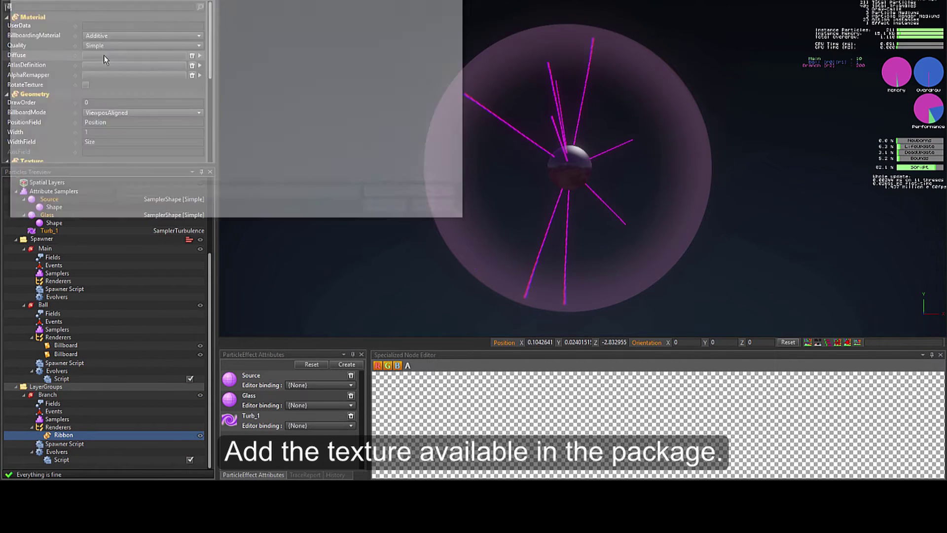
click(671, 223)
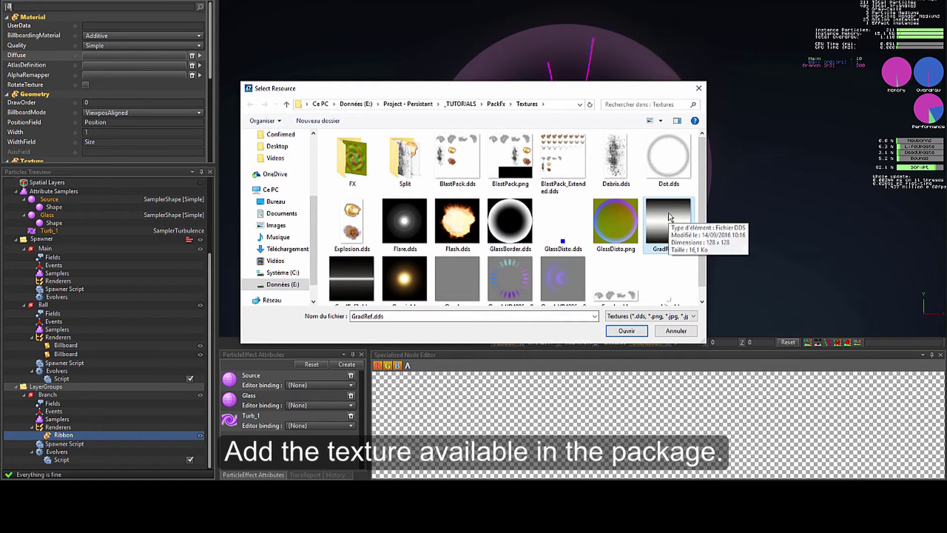
double_click(670, 218)
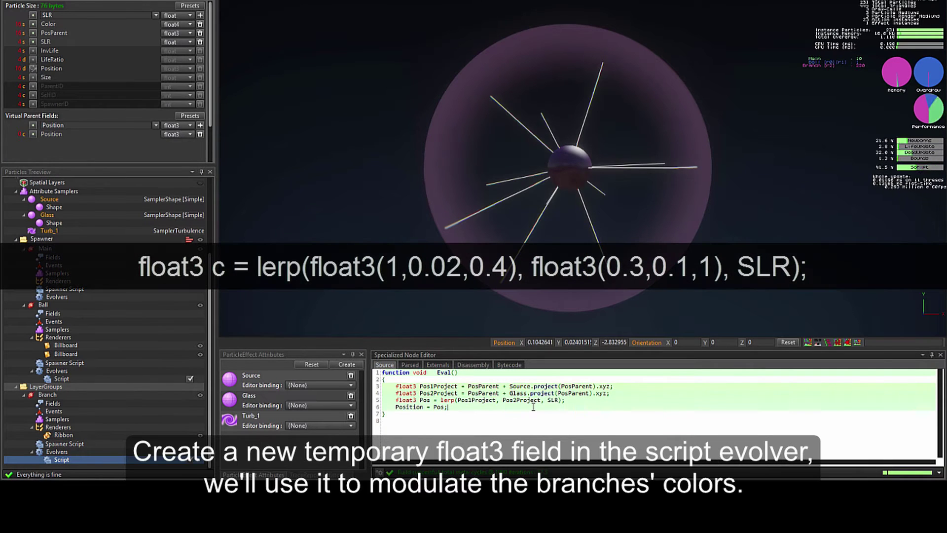
Add float3 c = lerp(float3(1,0.02,0.4),float3(0.3,0.1,1), SLR); and Color = float4(c, 1); to the evolver.
key(Return)
key(Return)
text(f)
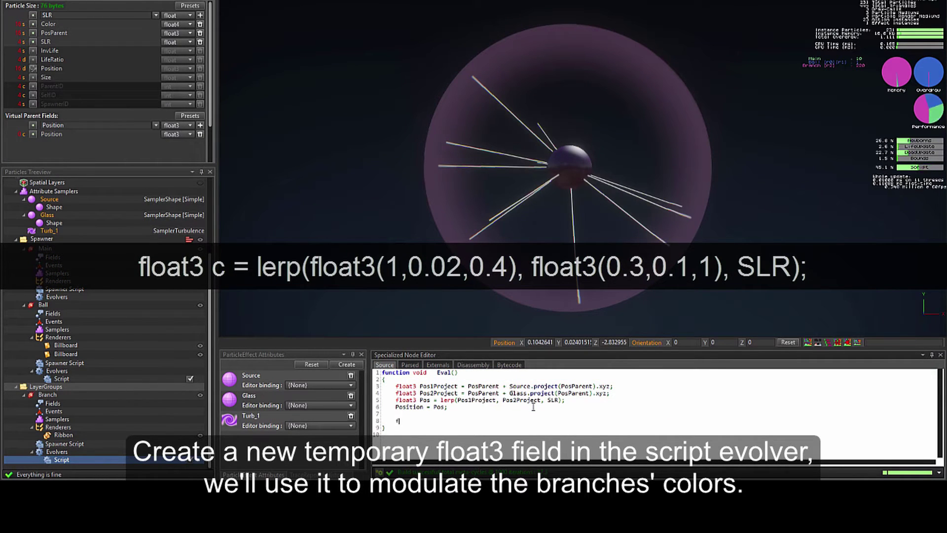
text(loat3)
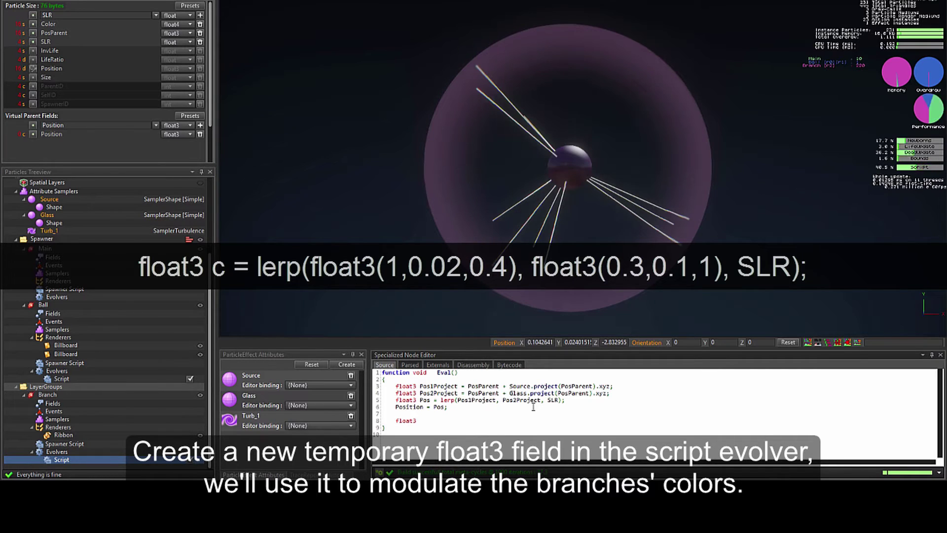
text( c = le)
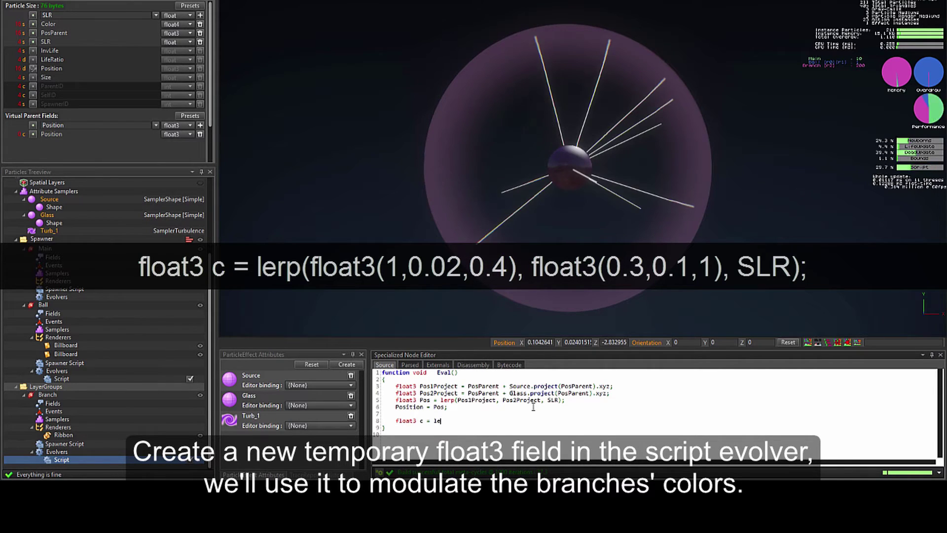
text(rp(float3)
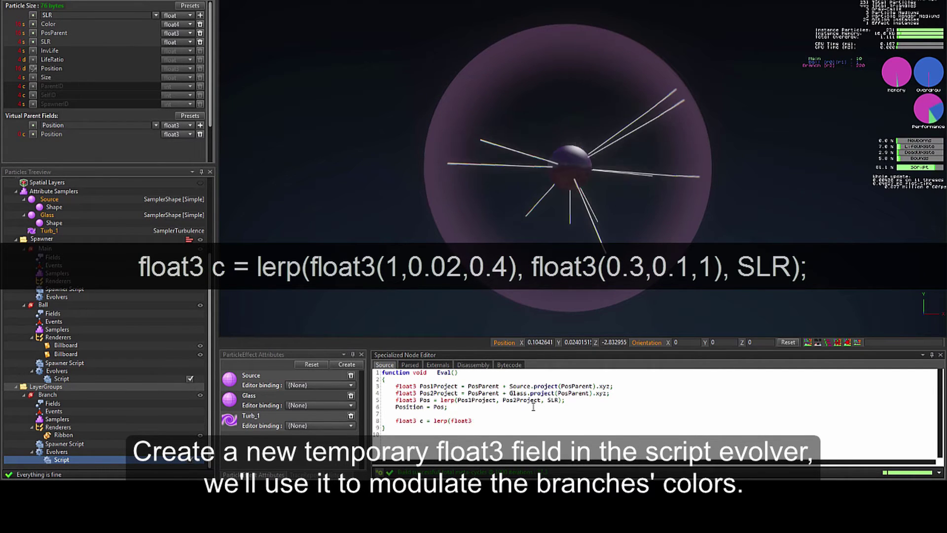
text((1,0.02,0.)
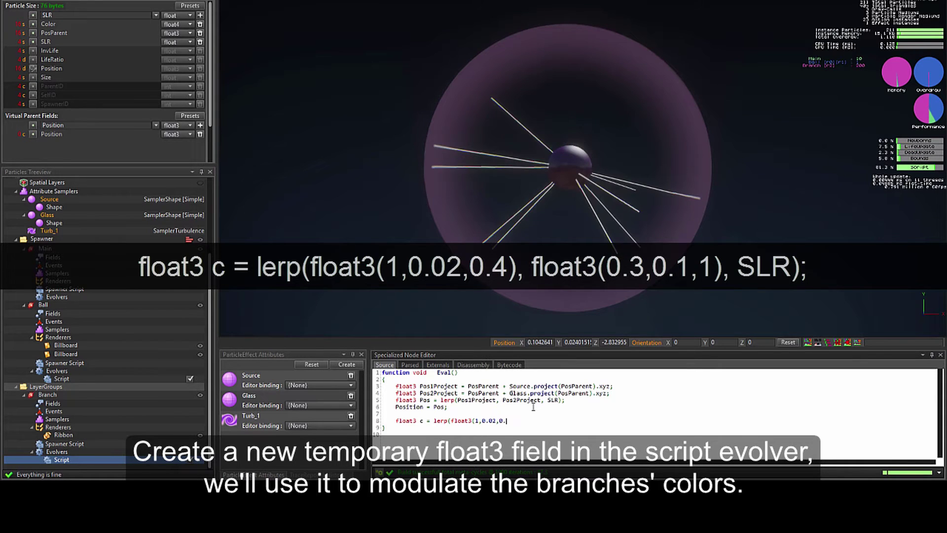
text(4),floa)
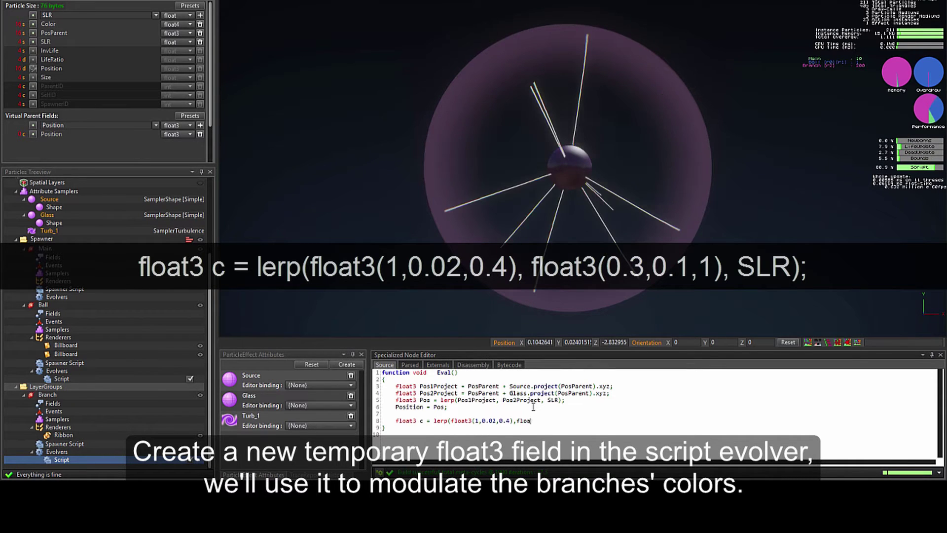
text(t3(0.3)
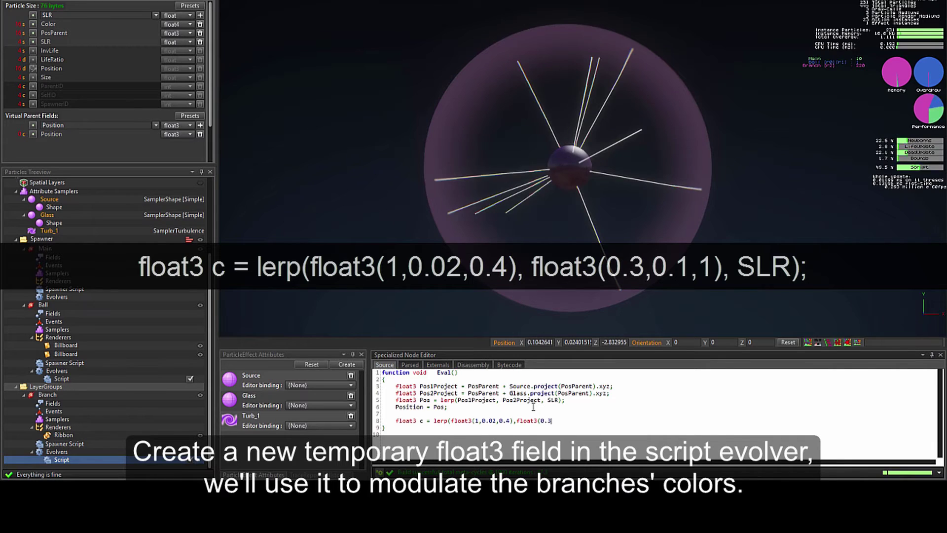
text(,0.1,1)
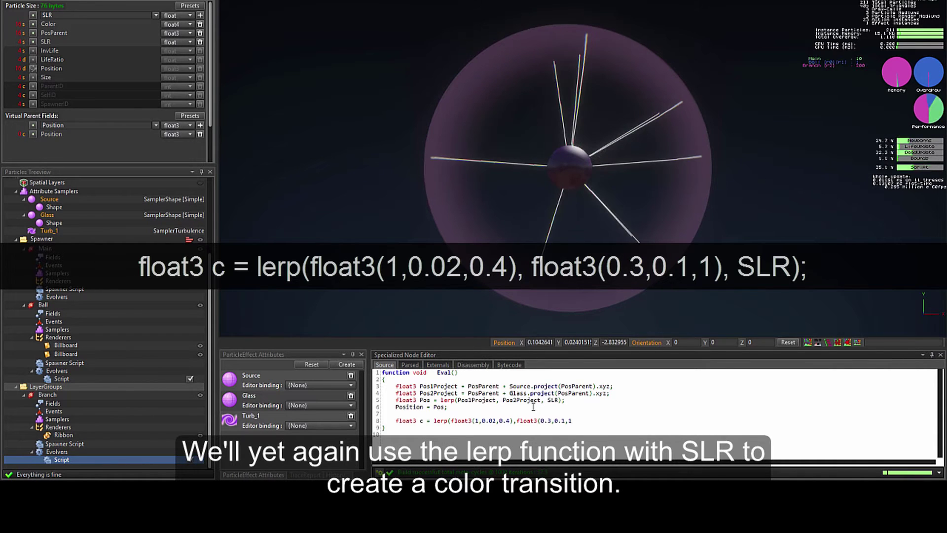
text(), SLR);)
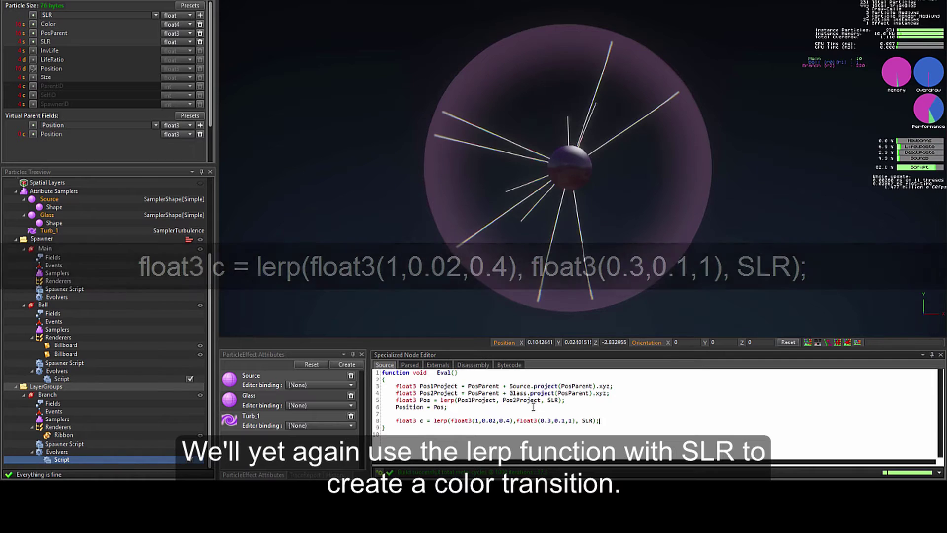
key(Return)
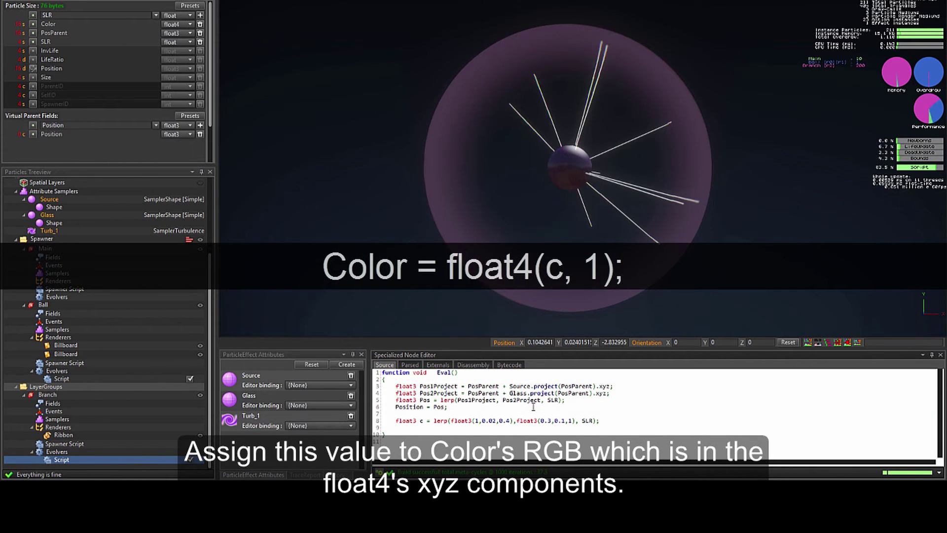
text(Color = floa)
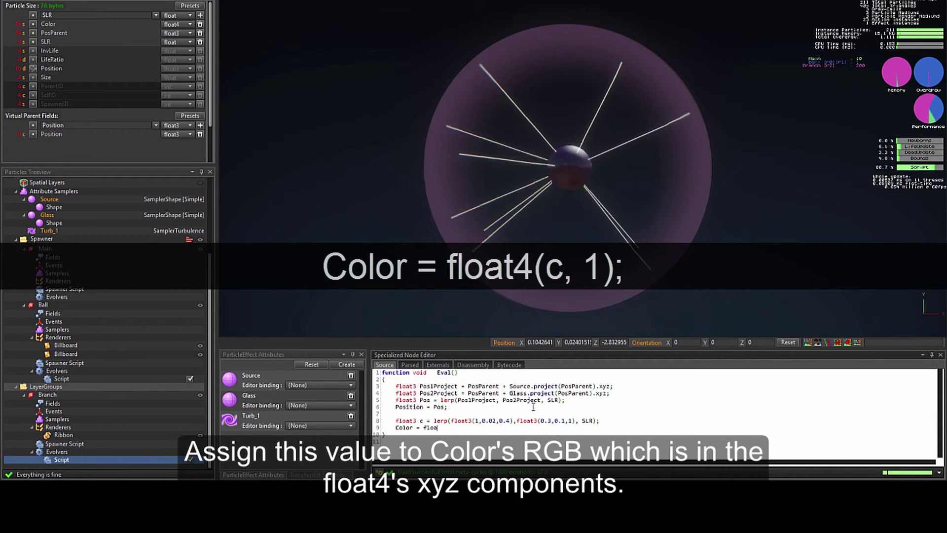
text(t4(c, 1))
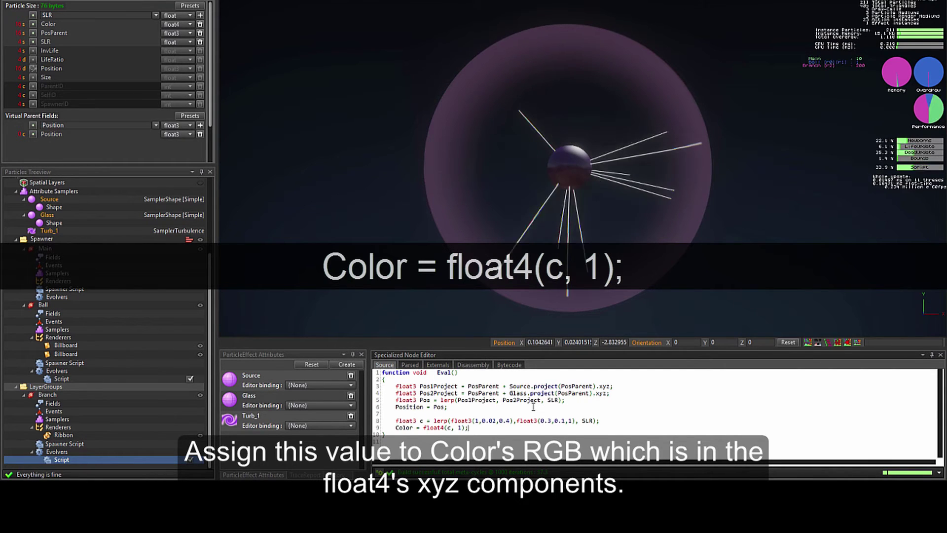
text(;)
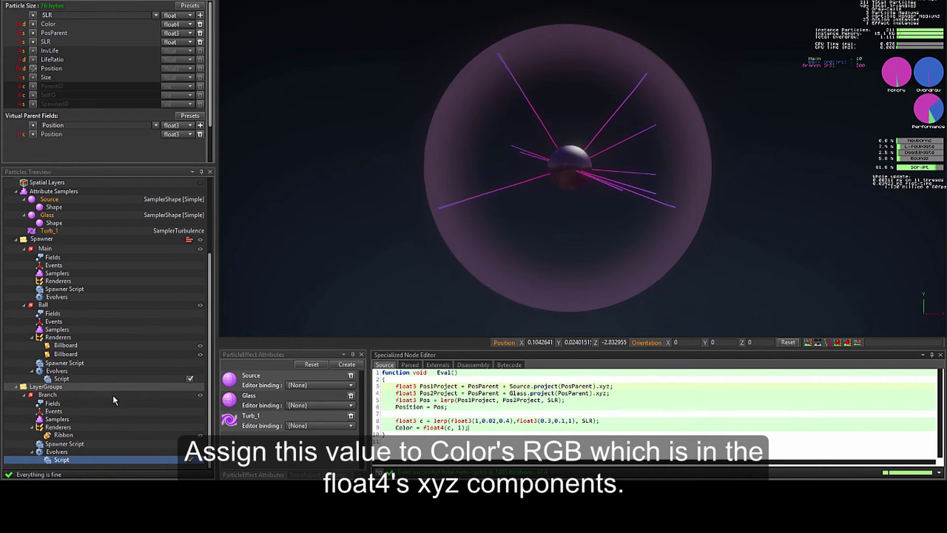
click(67, 419)
Add a CParticleSamplerCurve to the Branch samplers and rename it CurveColor.
right_click(67, 419)
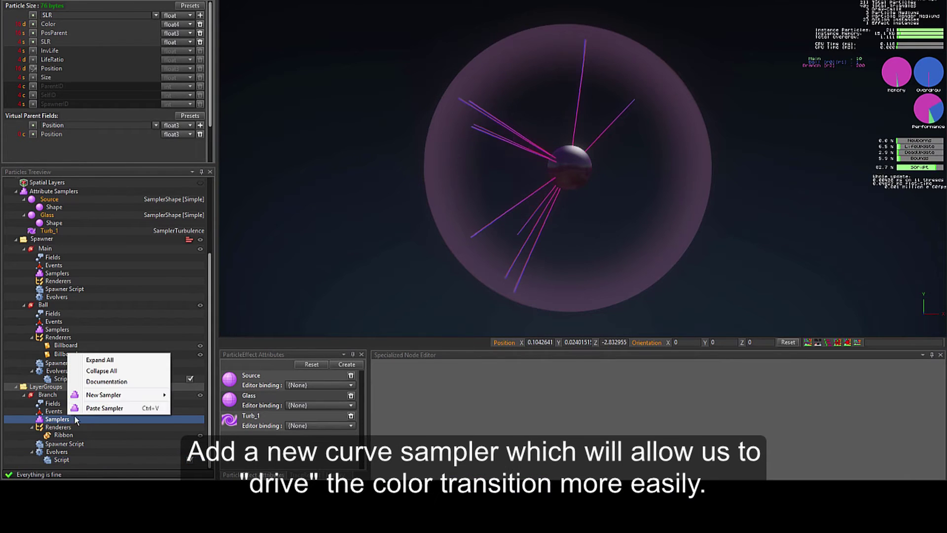
mouse_move(143, 394)
click(216, 398)
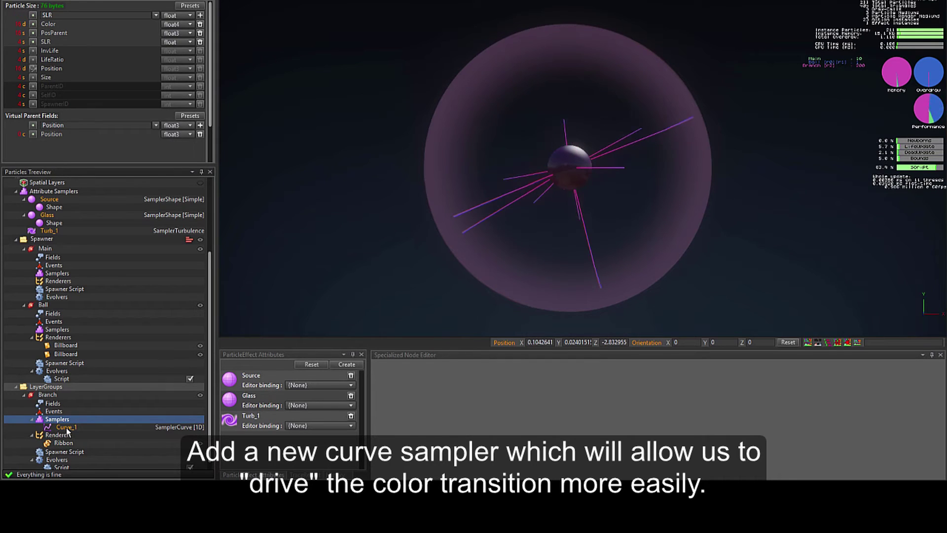
click(67, 427)
text(CurveColor)
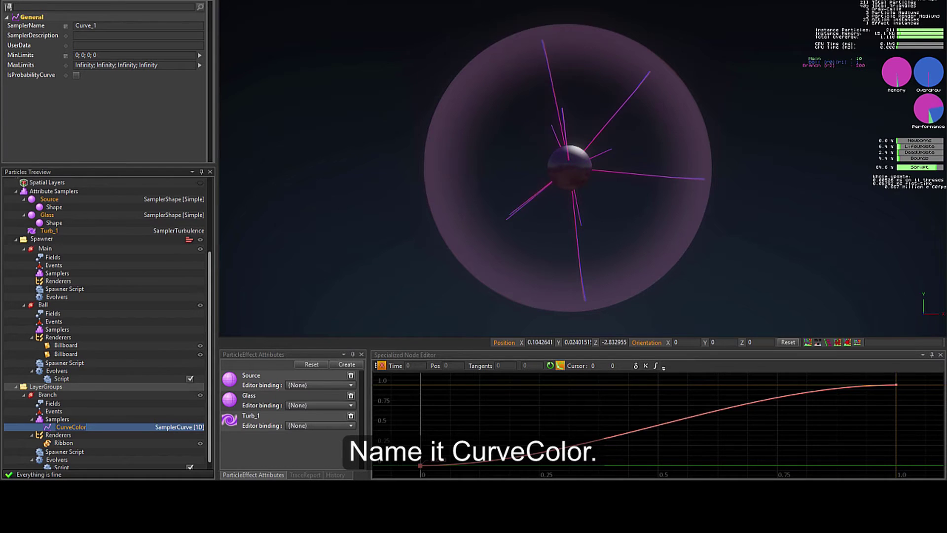
key(Return)
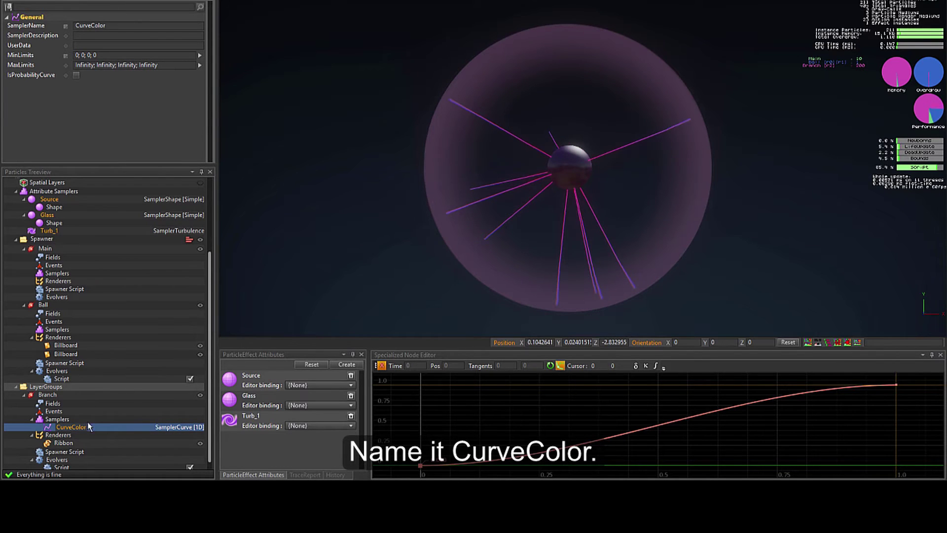
scroll(60, 451, down, 1)
Replace SLR in the colour lerp with CurveColor.sample(SLR).
click(61, 459)
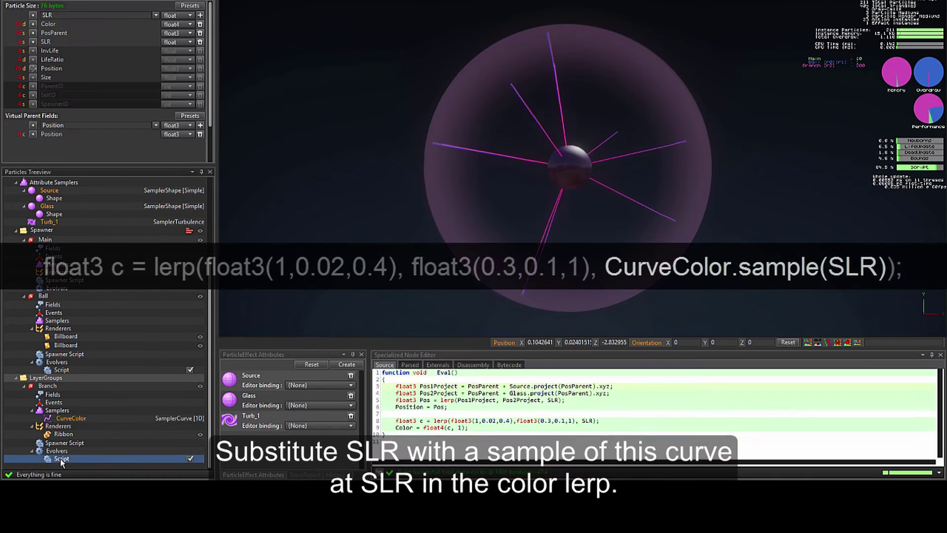
click(583, 420)
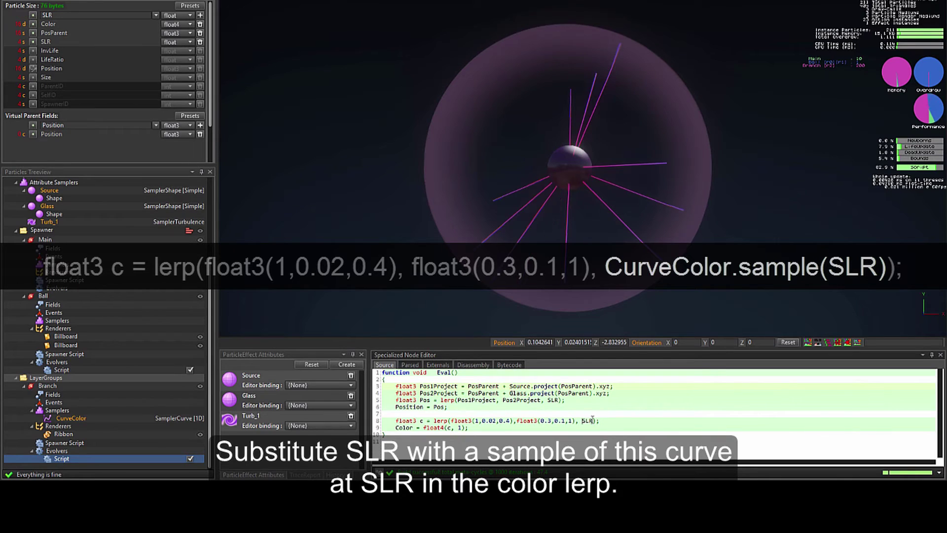
text(CurveColor.sample()
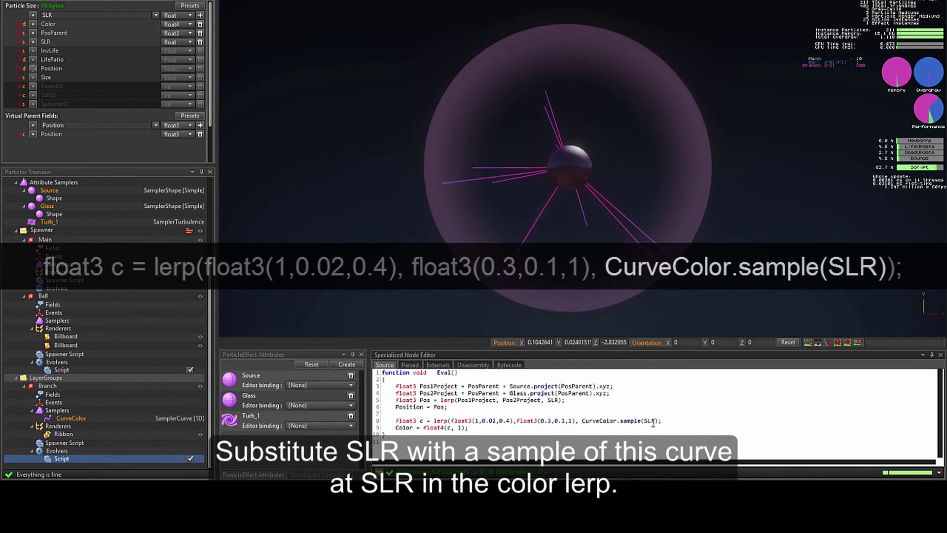
text())
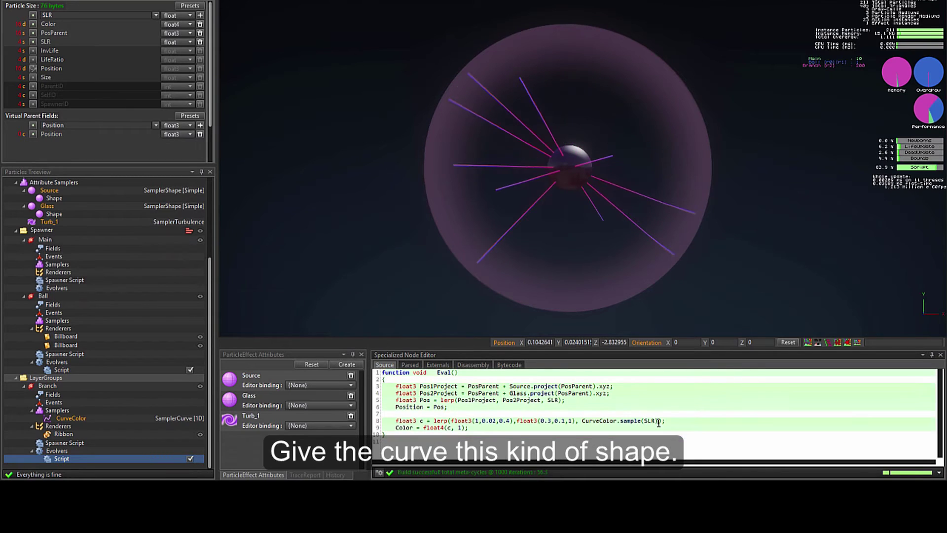
Shape CurveColor: raise the early key to about 1.0, drop the end to 0, add a plateau key.
click(71, 418)
drag(454, 433, 454, 390)
drag(884, 386, 885, 459)
click(517, 385)
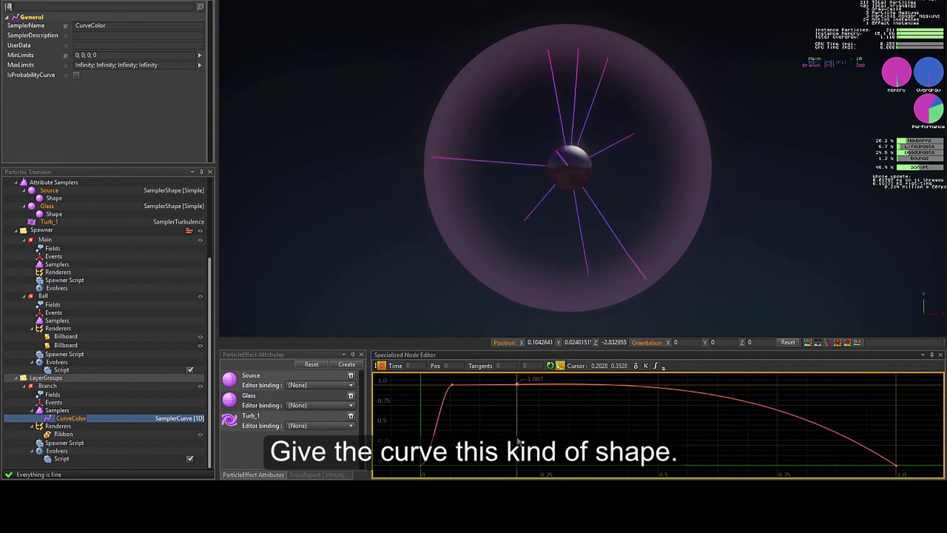
click(54, 459)
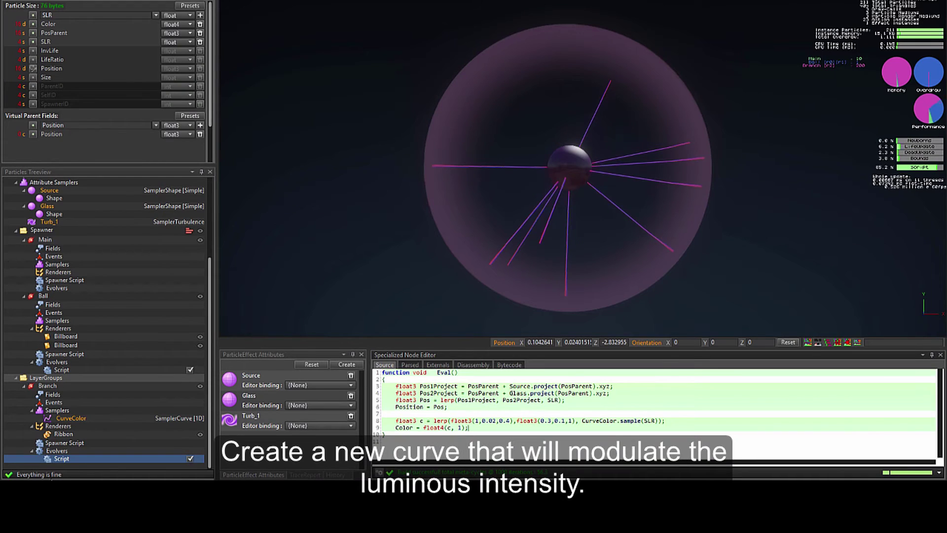
Create a curve sampler named CurvePower under Branch and reopen the branch script source.
right_click(53, 412)
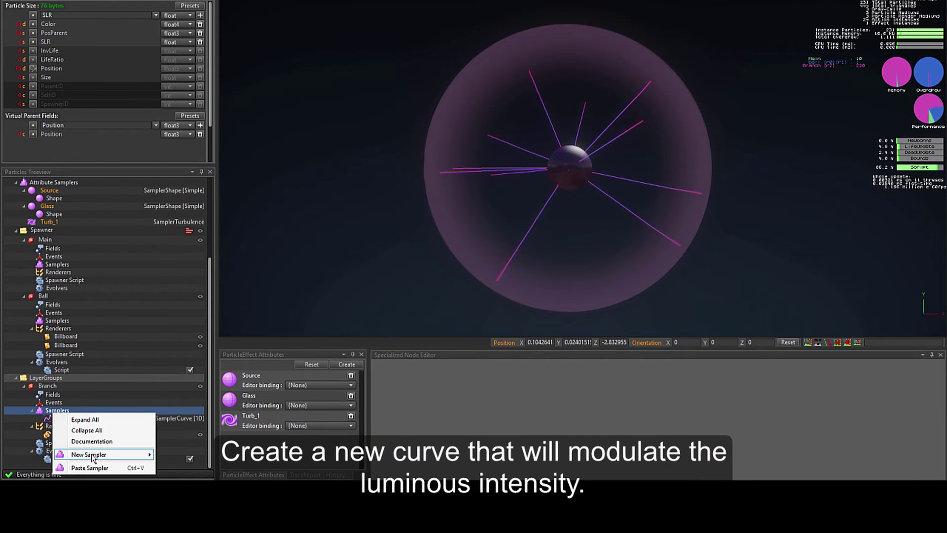
click(178, 454)
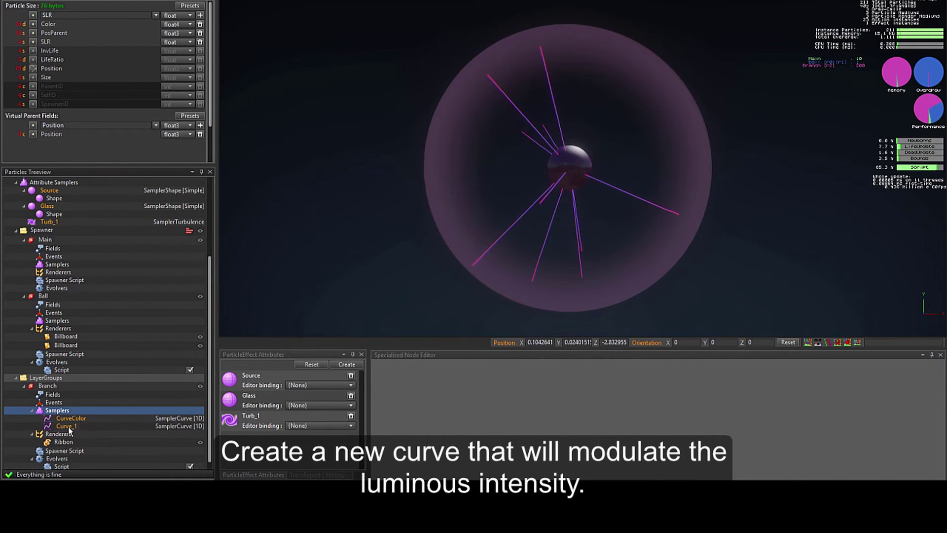
text(C)
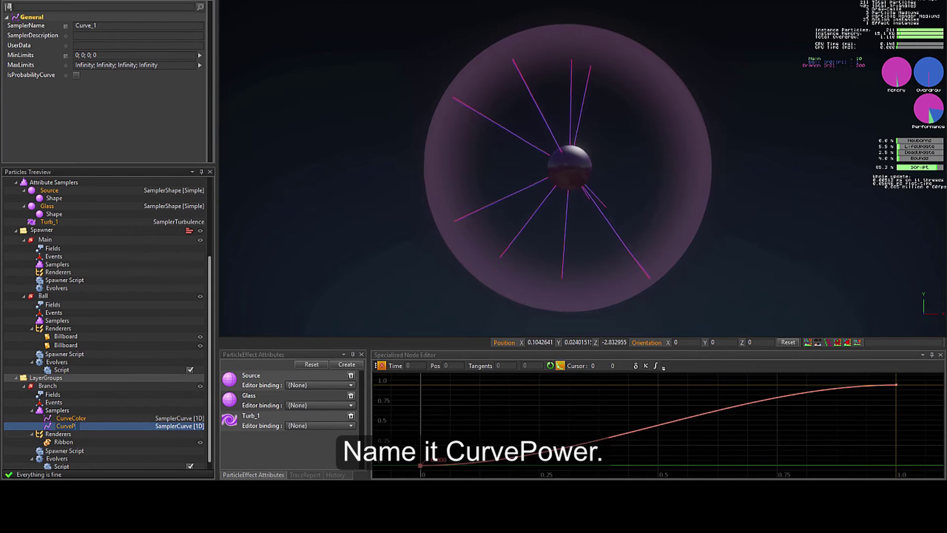
scroll(74, 437, down, 1)
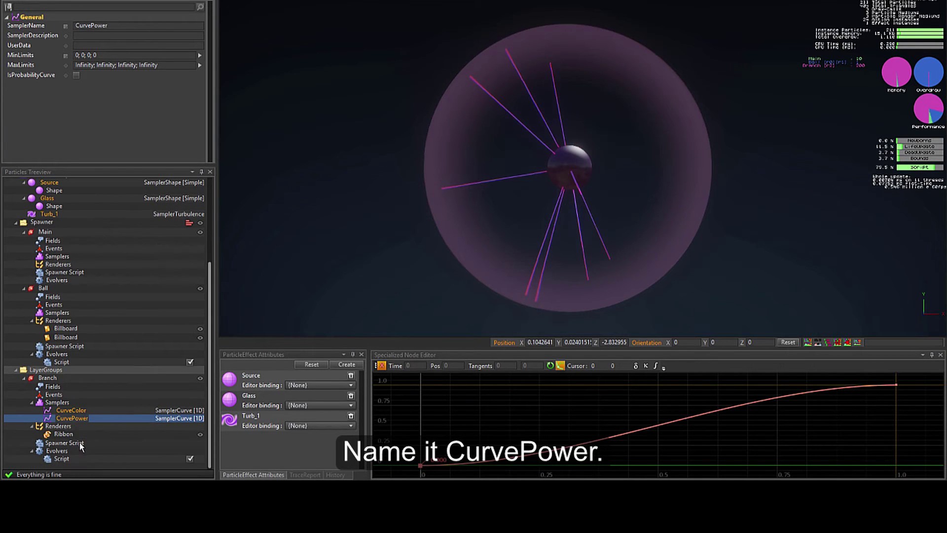
click(68, 462)
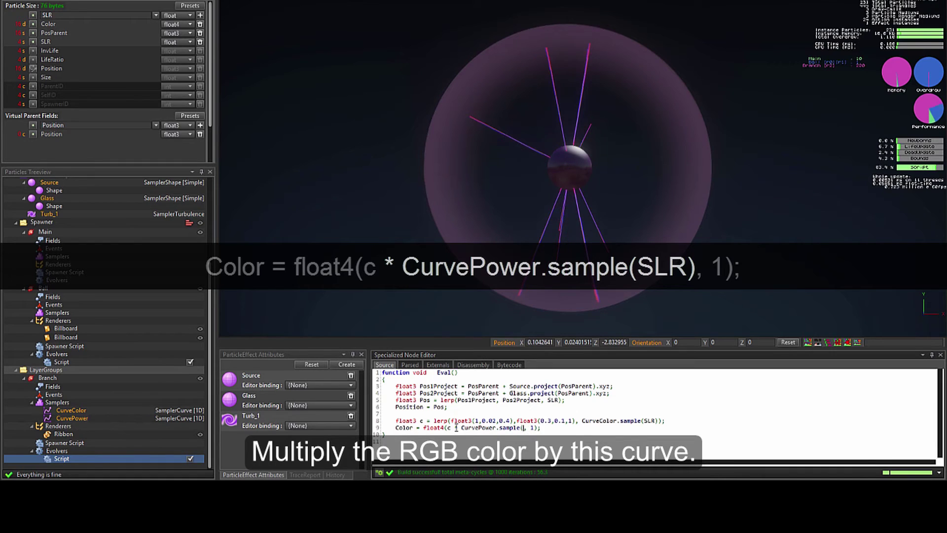
Complete the Color line as float4(c * CurvePower.sample(SLR), 1); and open the CurvePower curve.
text())
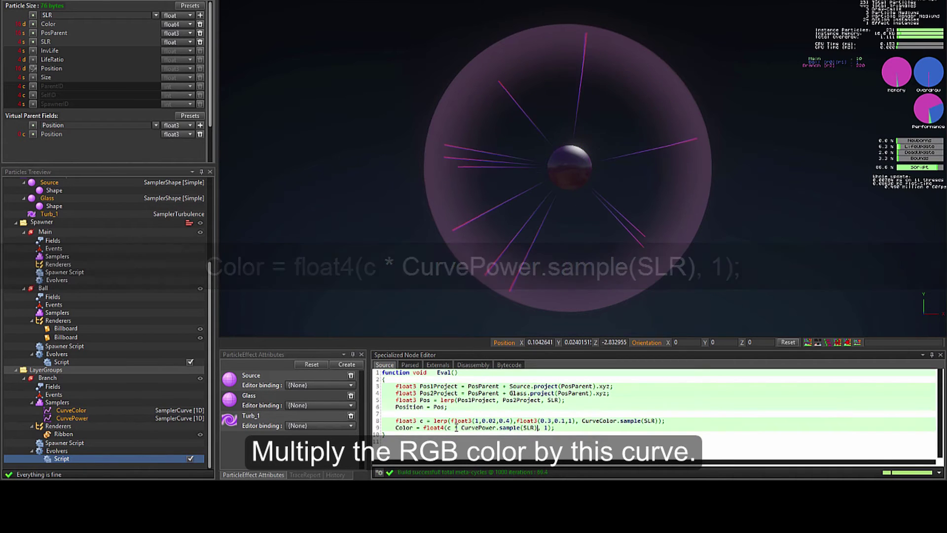
click(113, 420)
scroll(451, 449, down, 5)
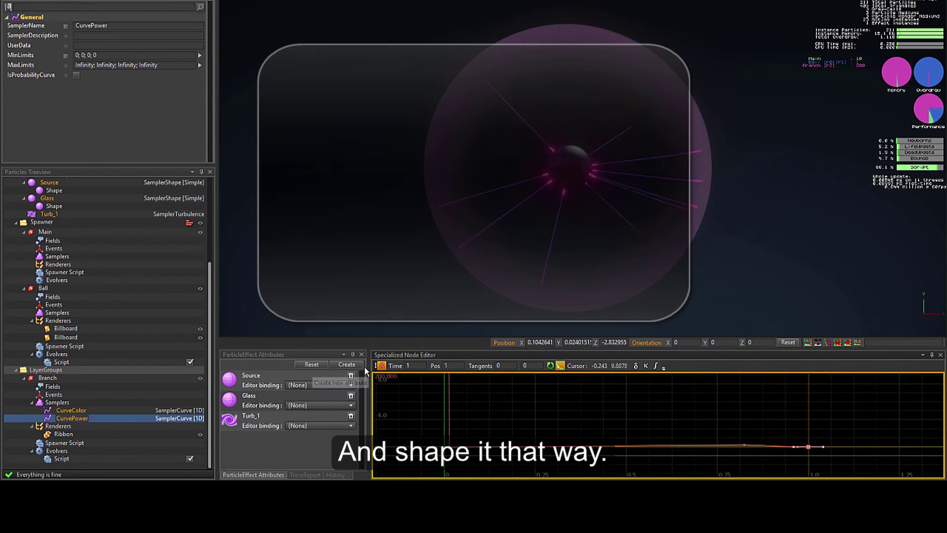
Pull CurvePower's first and last keys into spikes near 200 and slide the middle key earlier.
drag(449, 444, 468, 374)
drag(817, 440, 599, 431)
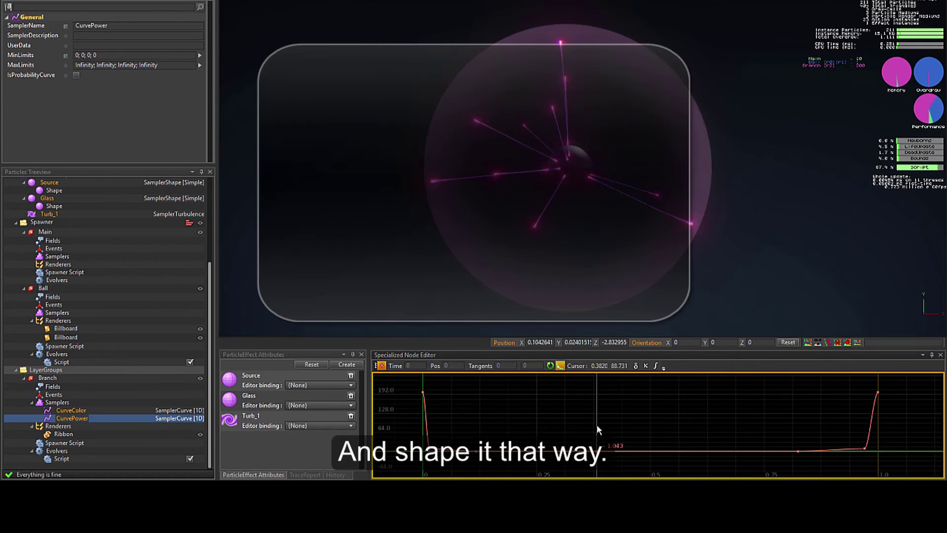
click(799, 451)
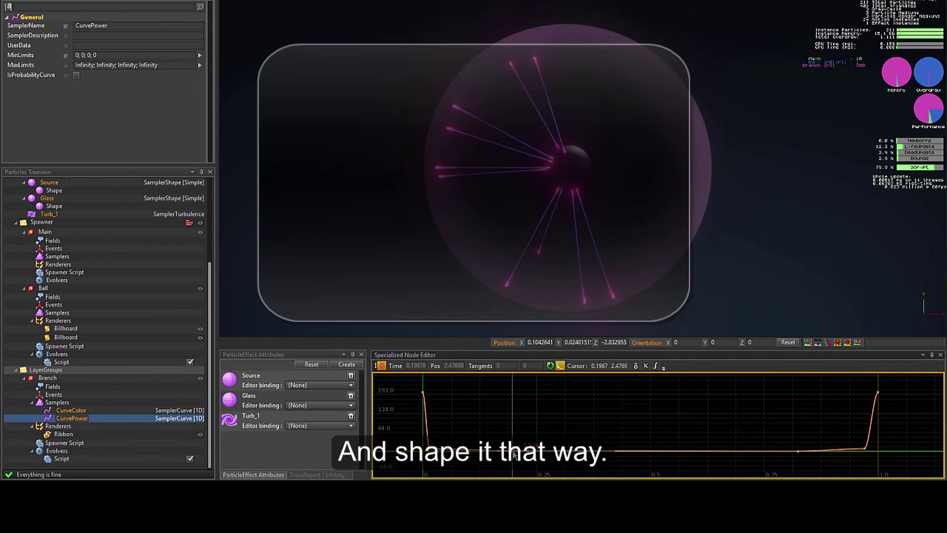
drag(804, 450, 719, 423)
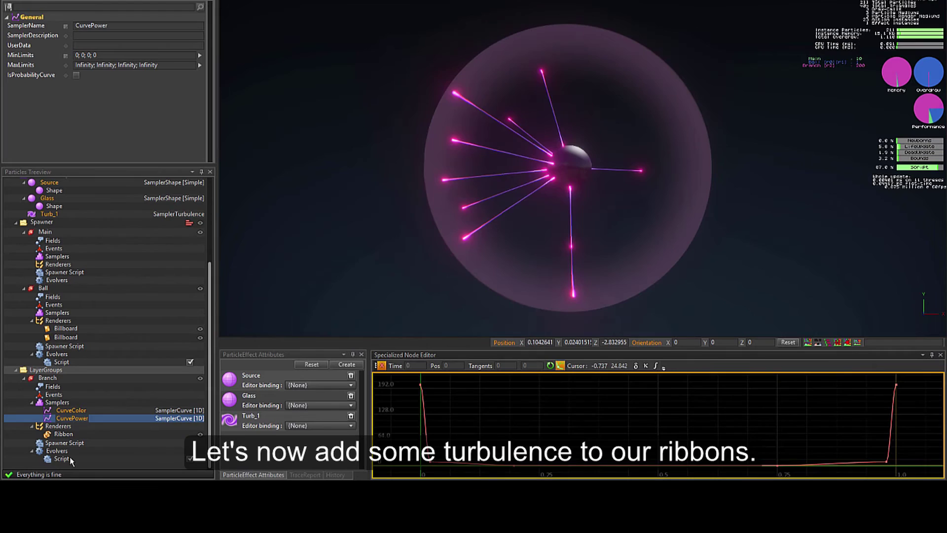
click(62, 459)
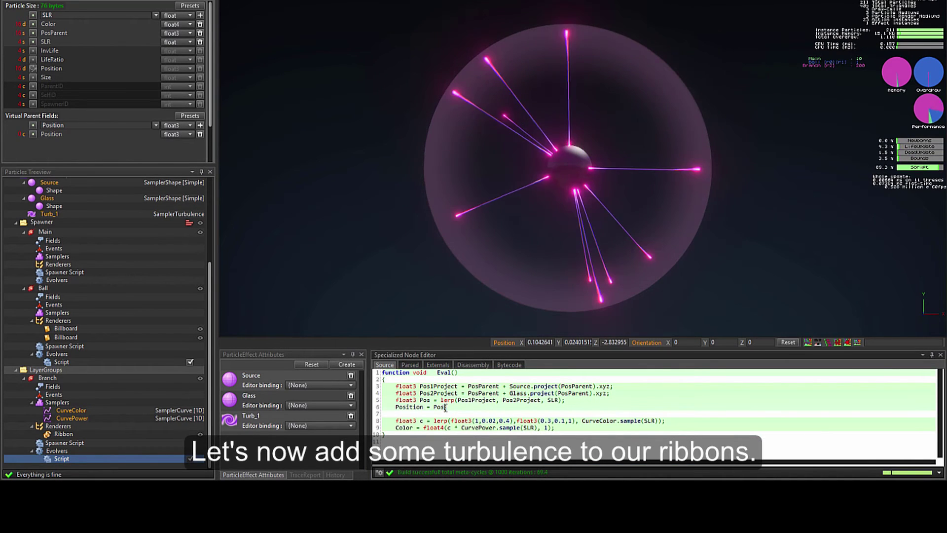
Add '+ Turb_1.sample(Pos)' to the Branch Position line, scaled by '* sin(SLR*pi)'.
text(+ Turb)
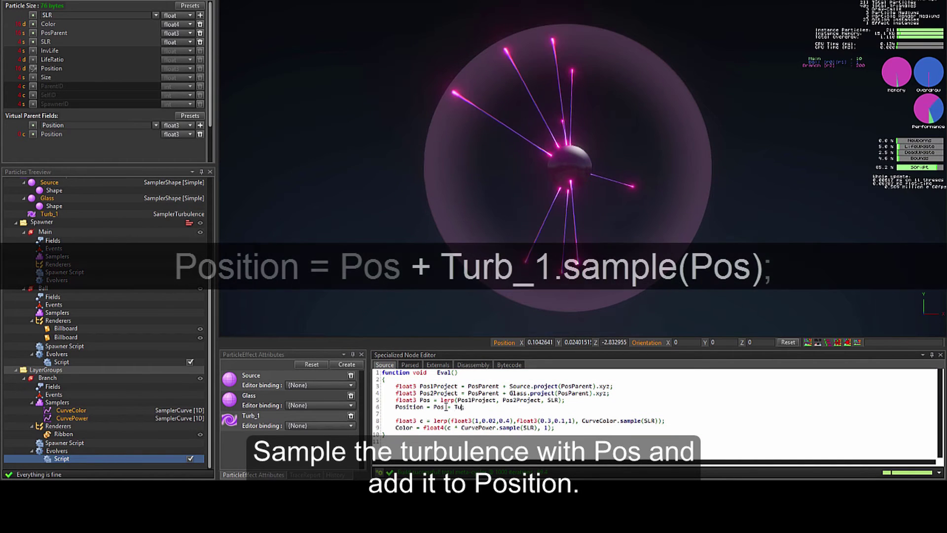
text(_1.samp)
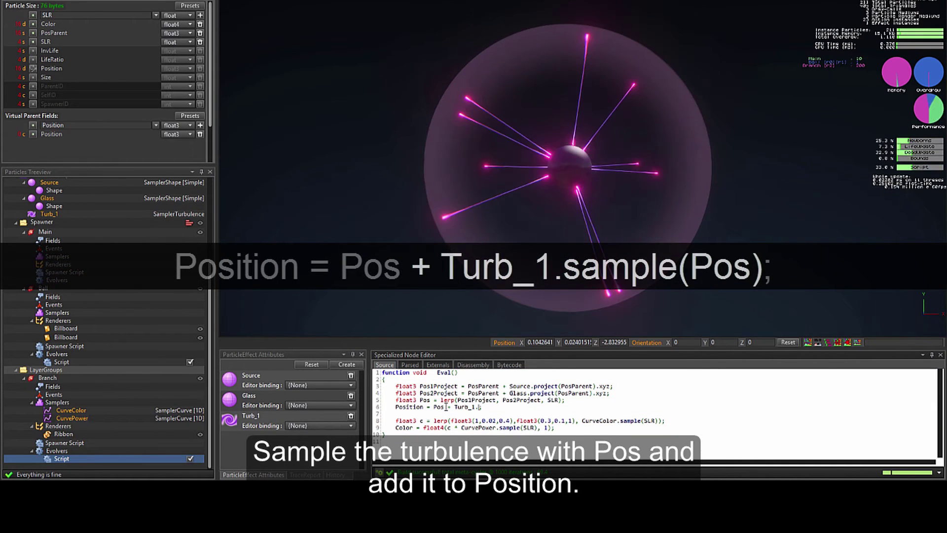
text(le()
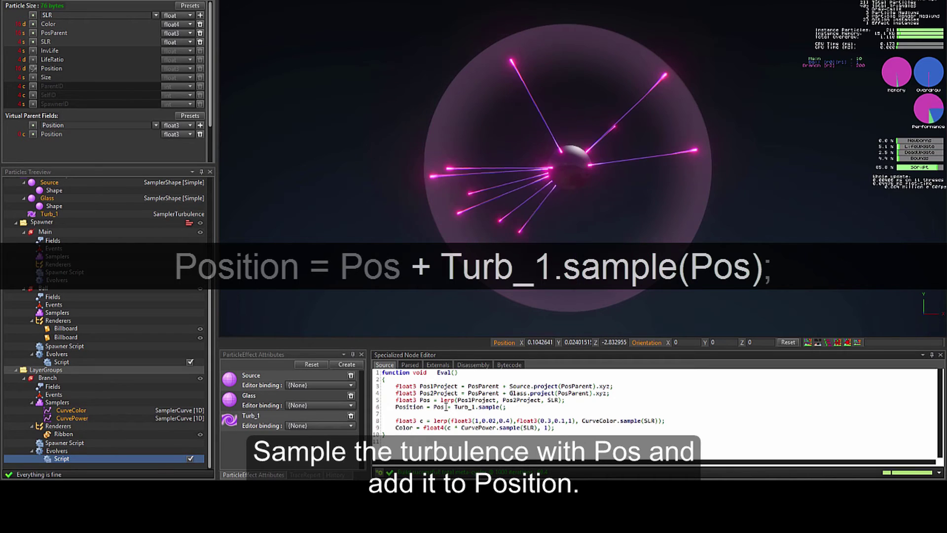
text(Pos))
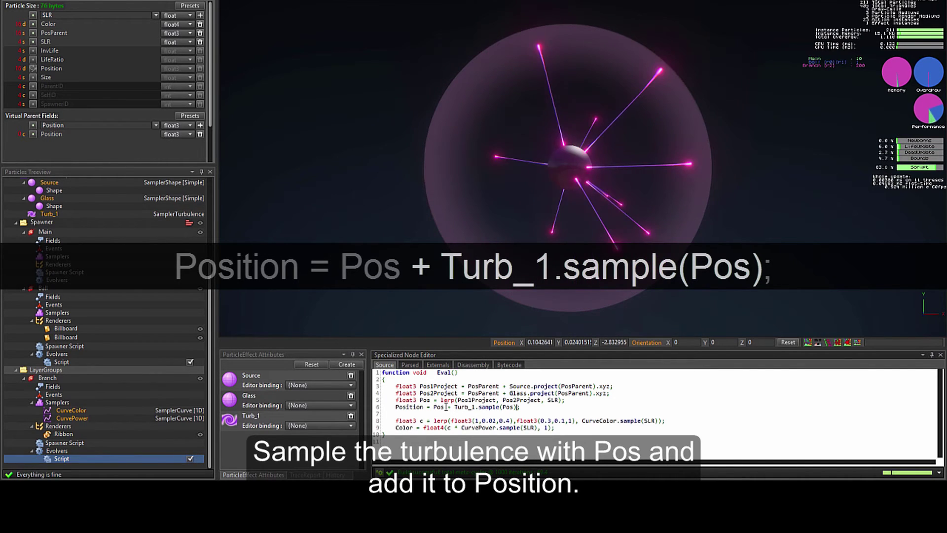
text(;)
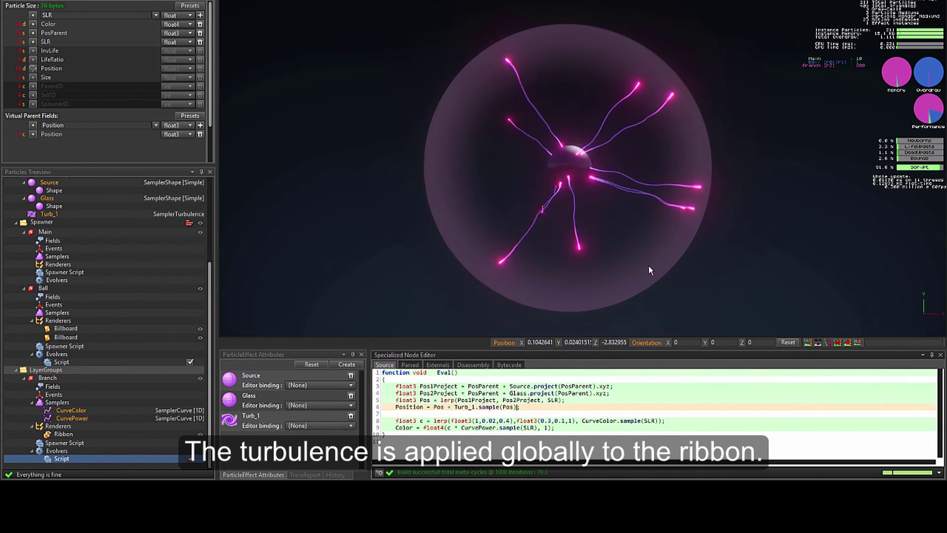
click(697, 205)
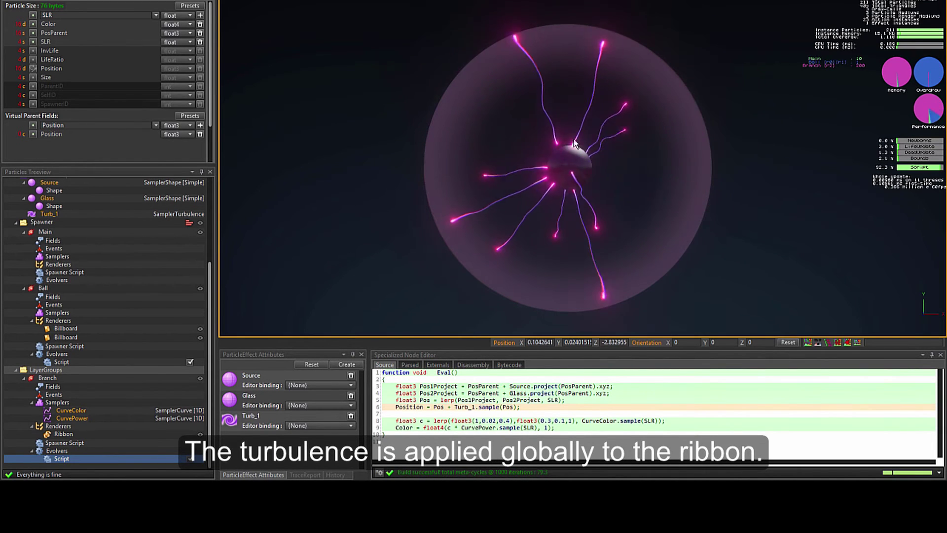
click(518, 408)
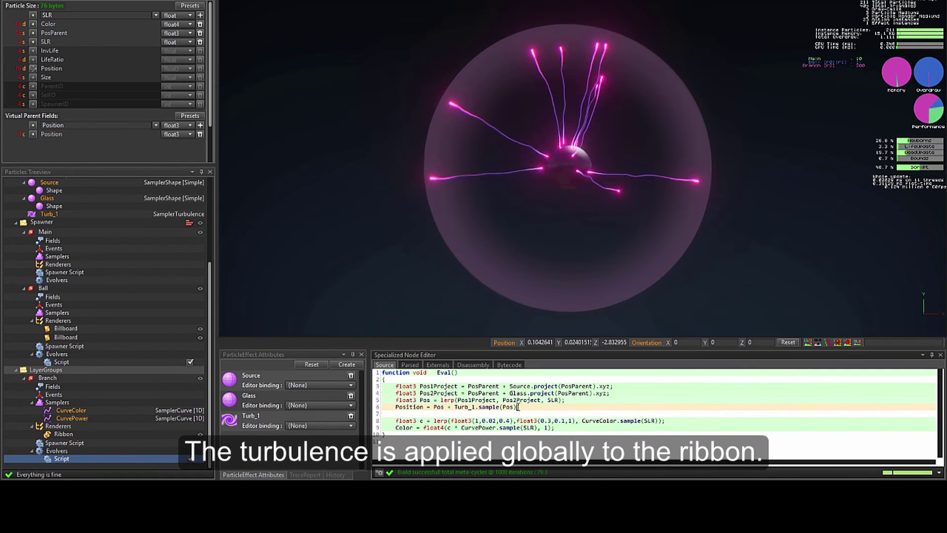
text(* sin(SLR*pi);)
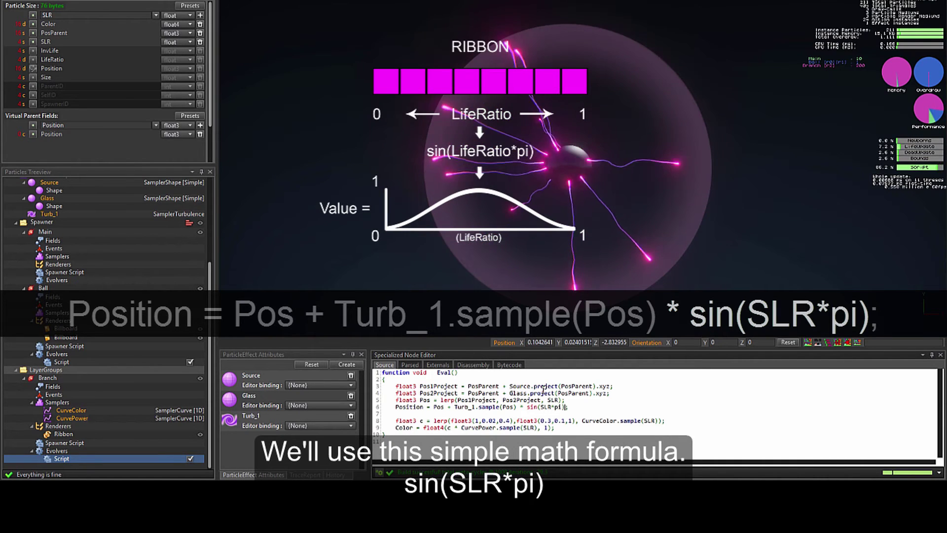